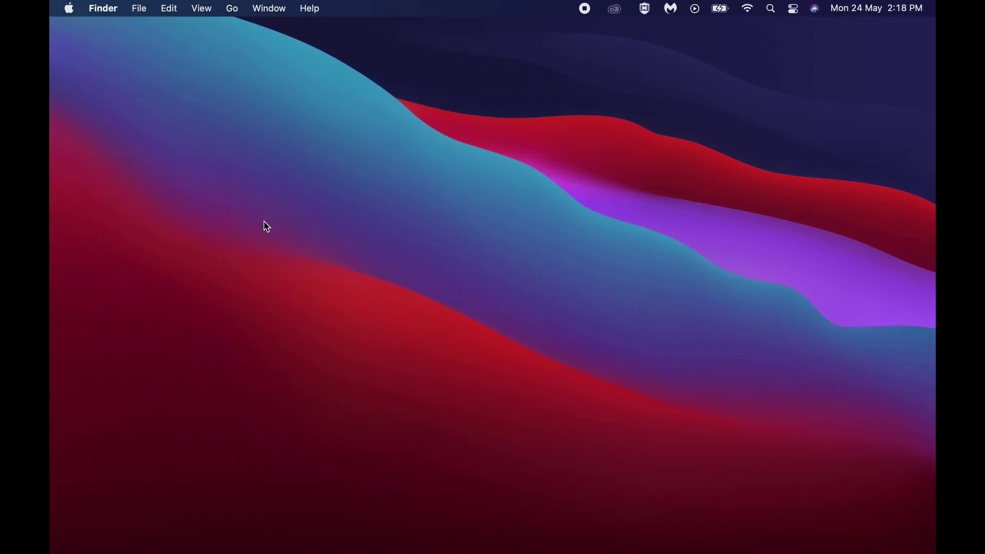
Launch Keychain Access through a Spotlight search for 'key'.
key("super+space")
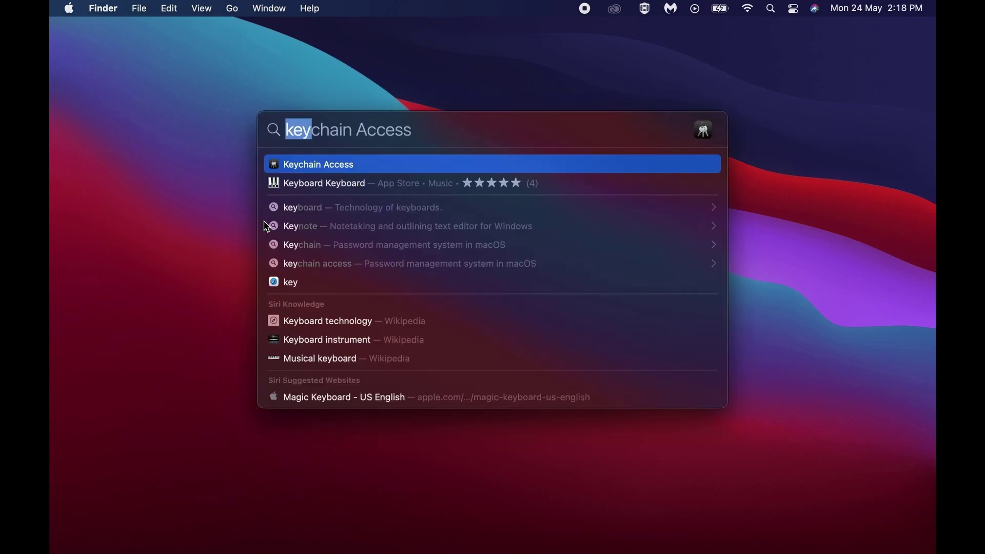
type("key")
key("Return")
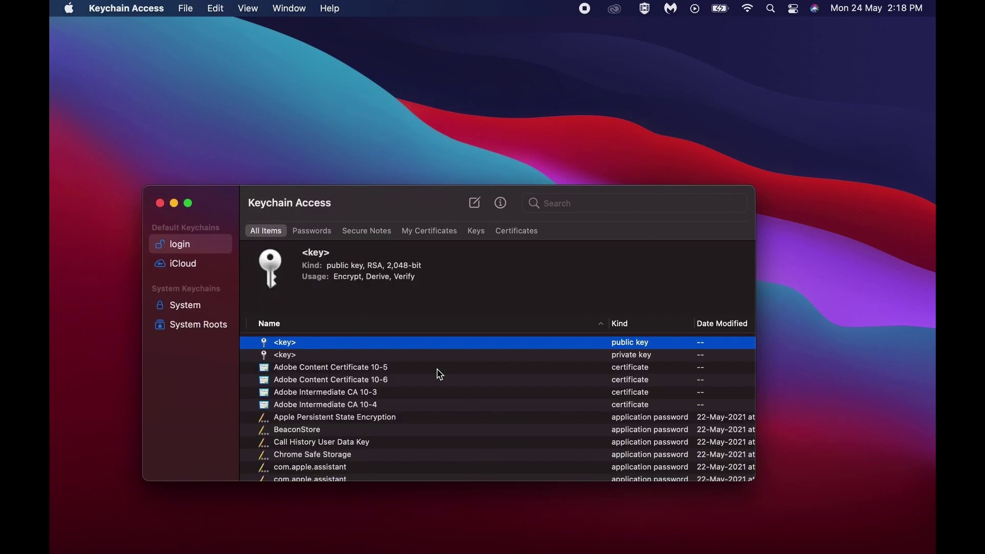
Start Certificate Assistant's Request a Certificate From a Certificate Authority.
left_click(152, 13)
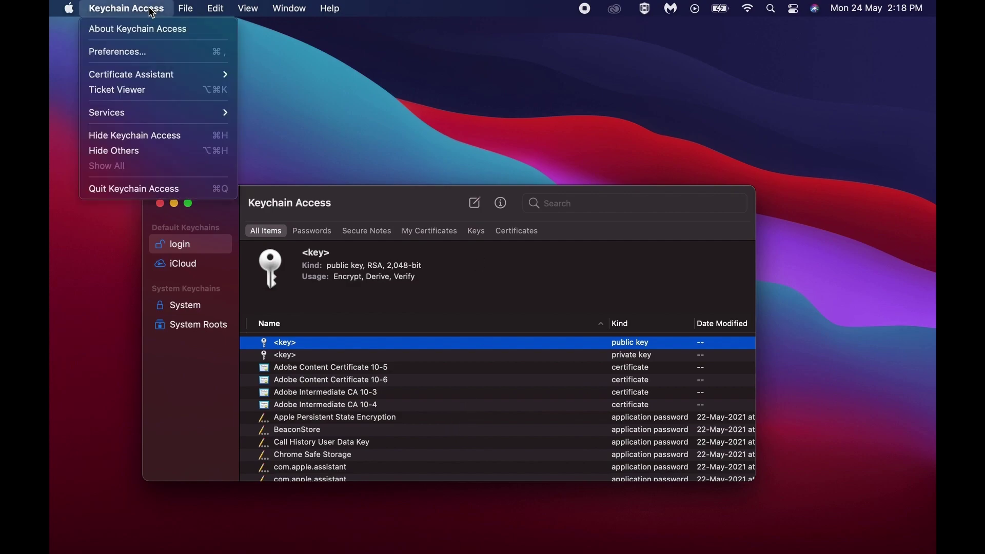
mouse_move(161, 78)
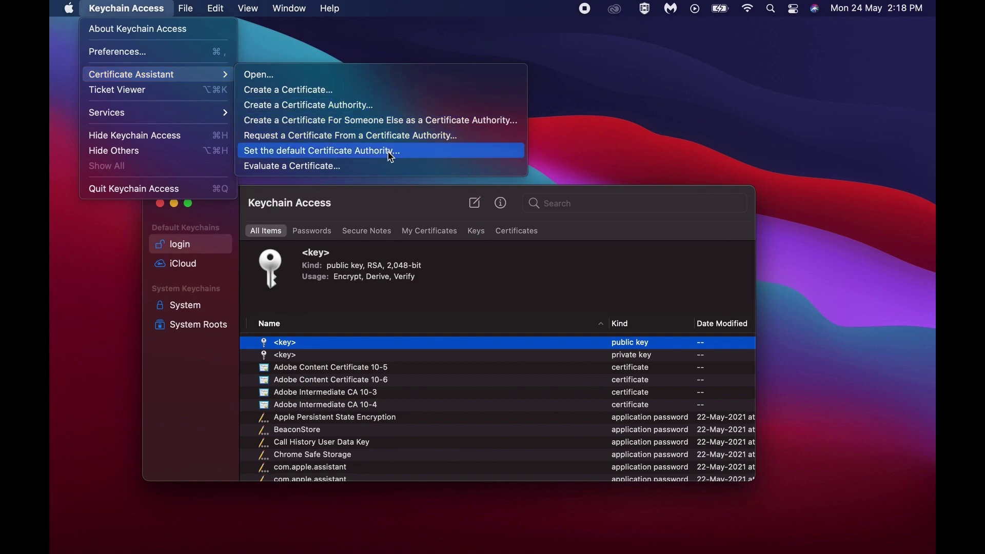
left_click(340, 144)
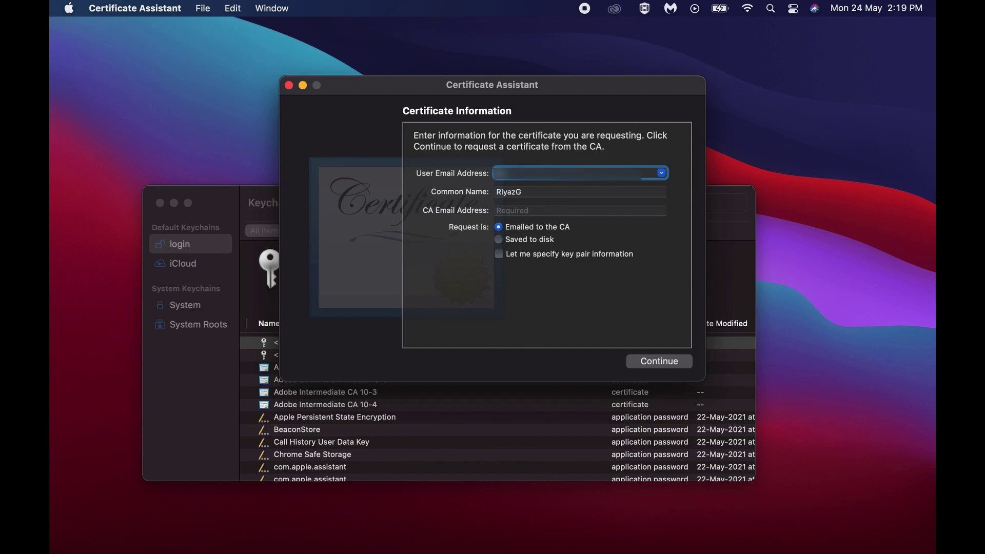
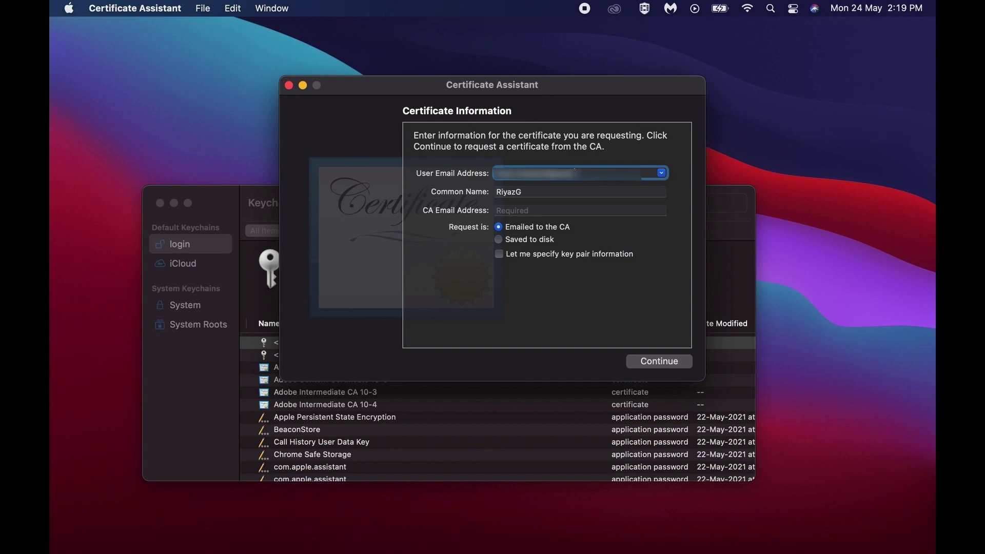
Enter the requester's e-mail, choose Saved to disk, and save the request to the Desktop.
type("com")
left_click(540, 247)
left_click(673, 366)
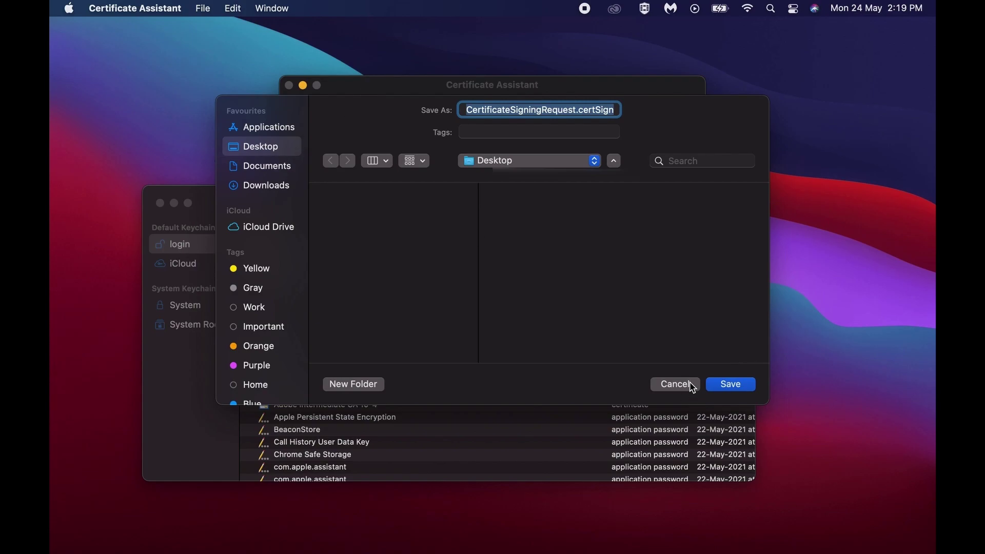
left_click(730, 386)
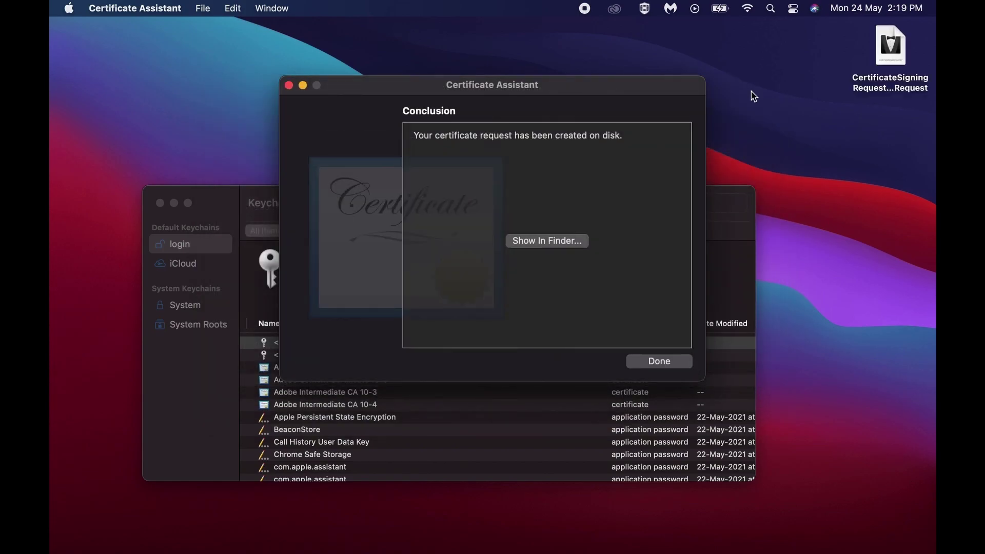
Preview the saved CertificateSigningRequest.certSigningRequest file's details, then close the preview.
left_click(904, 87)
key("space")
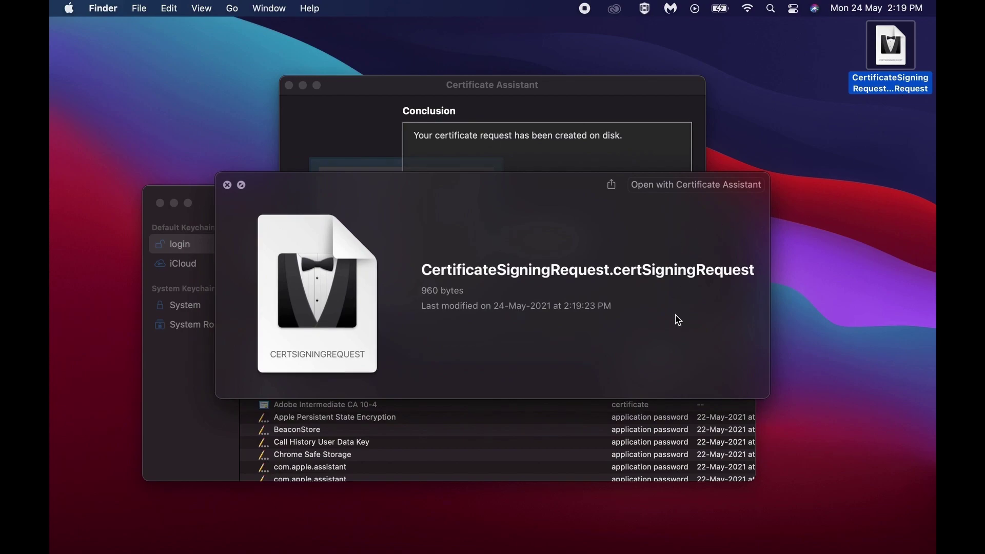
left_click(227, 186)
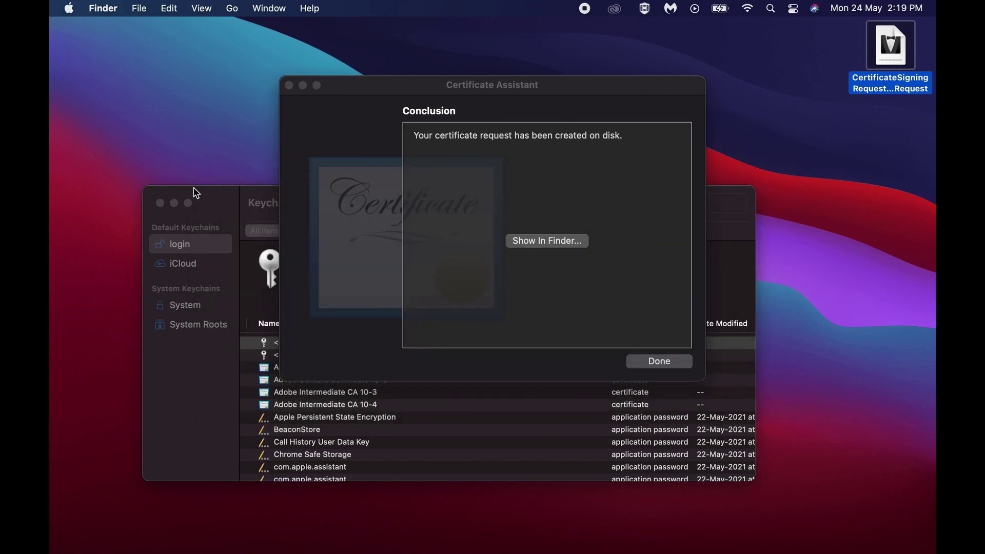
Close Certificate Assistant and quit Keychain Access.
left_click(289, 85)
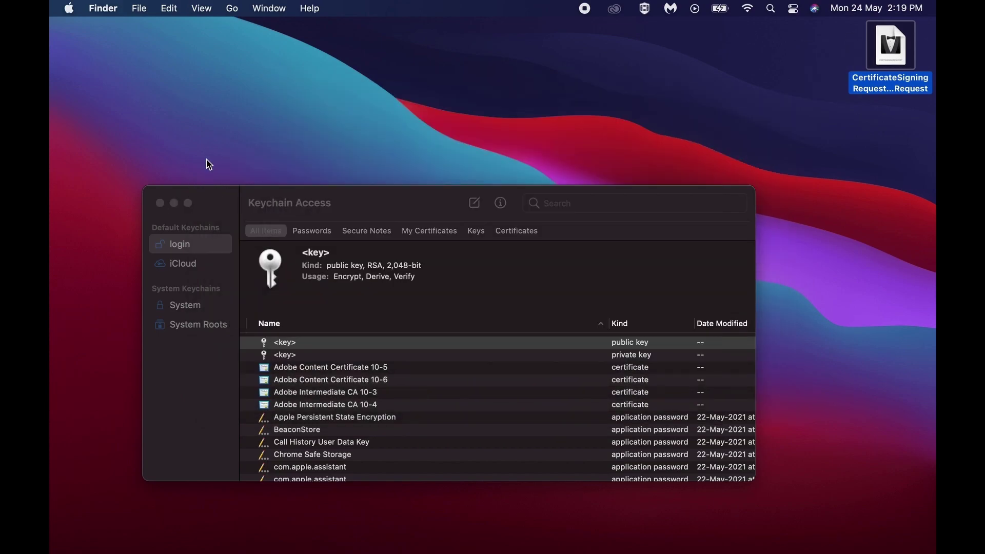
left_click(160, 203)
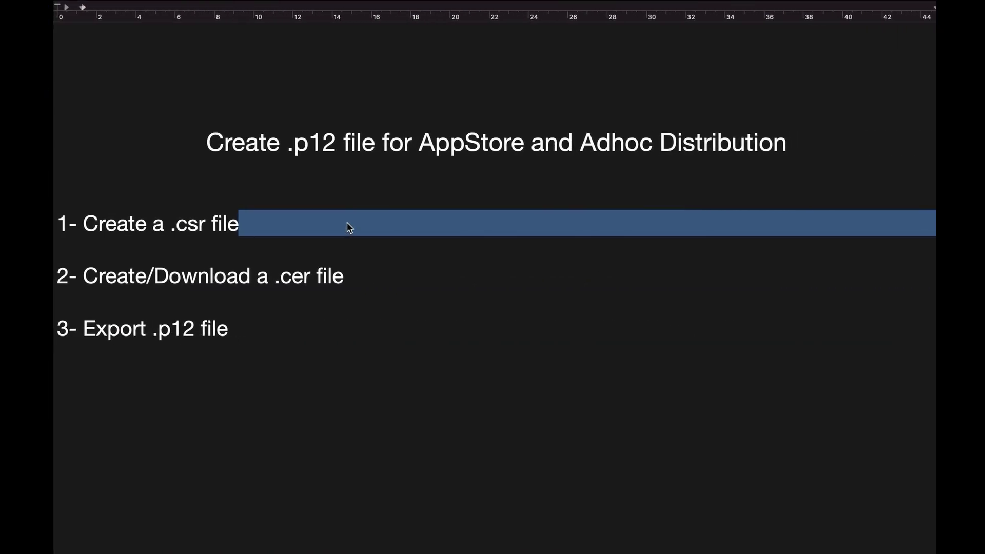
left_click(252, 277)
triple_click(253, 277)
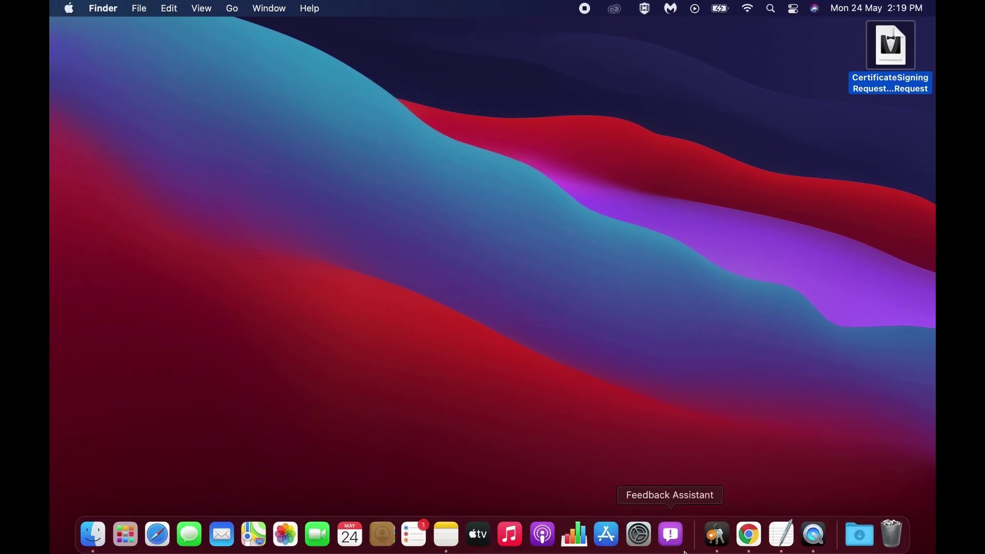
Open developer.apple.com in a full-screen Chrome window.
left_click(761, 524)
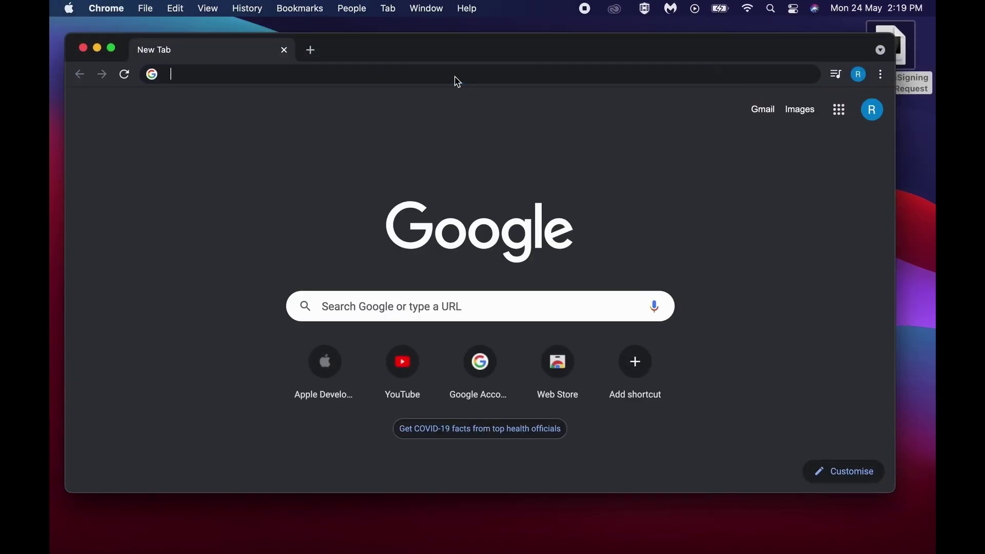
left_click(455, 77)
type("de")
key("Return")
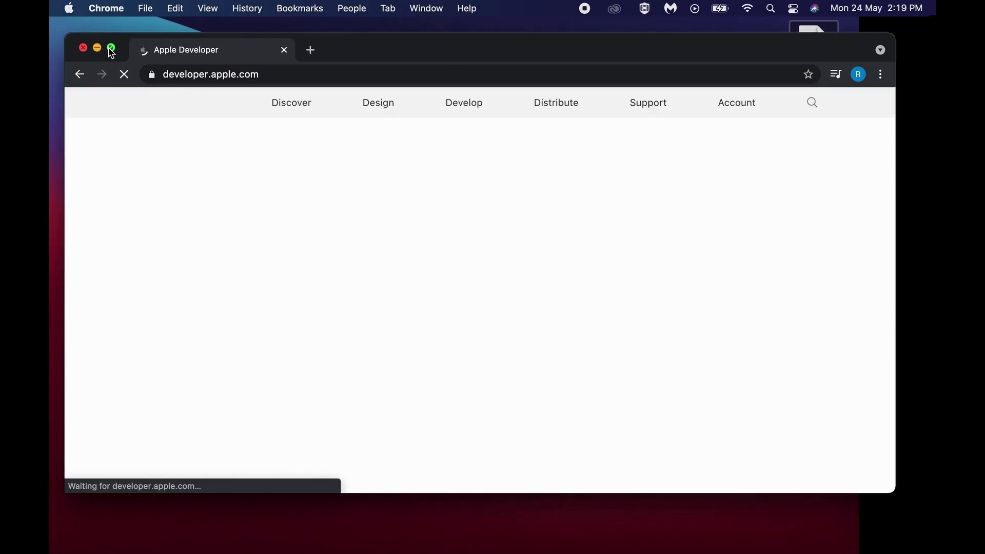
left_click(111, 50)
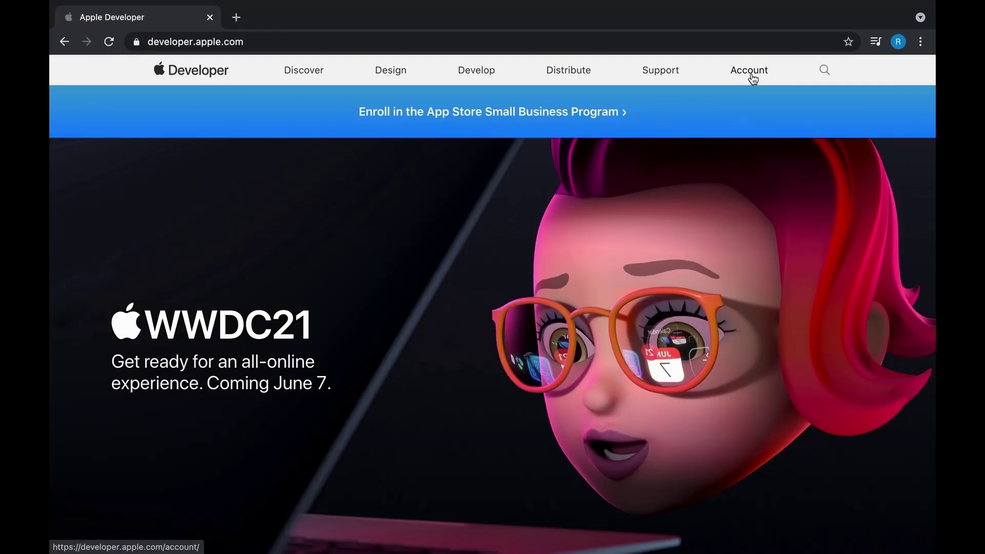
Sign in to the developer account with the saved Apple ID and open Certificates, Identifiers & Profiles.
left_click(752, 79)
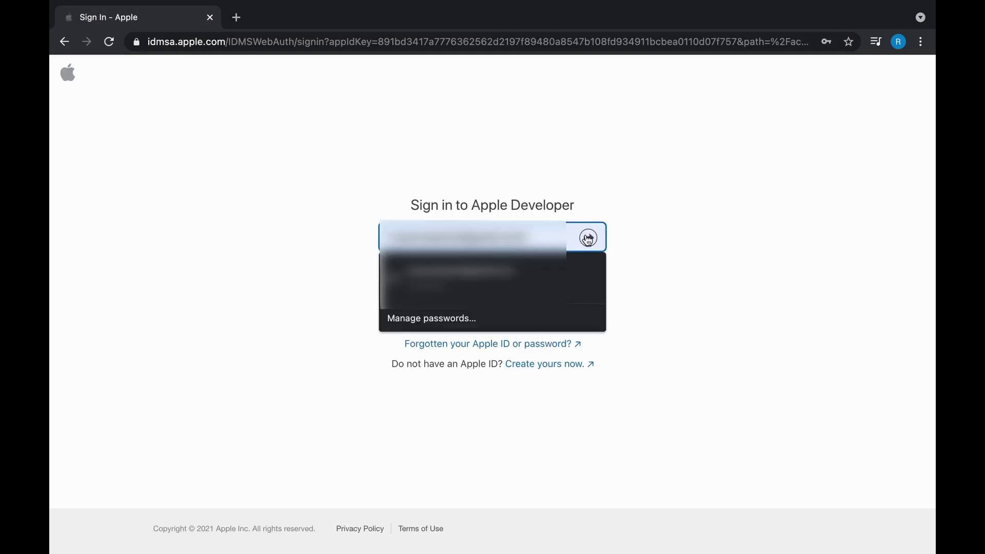
left_click(578, 273)
left_click(589, 238)
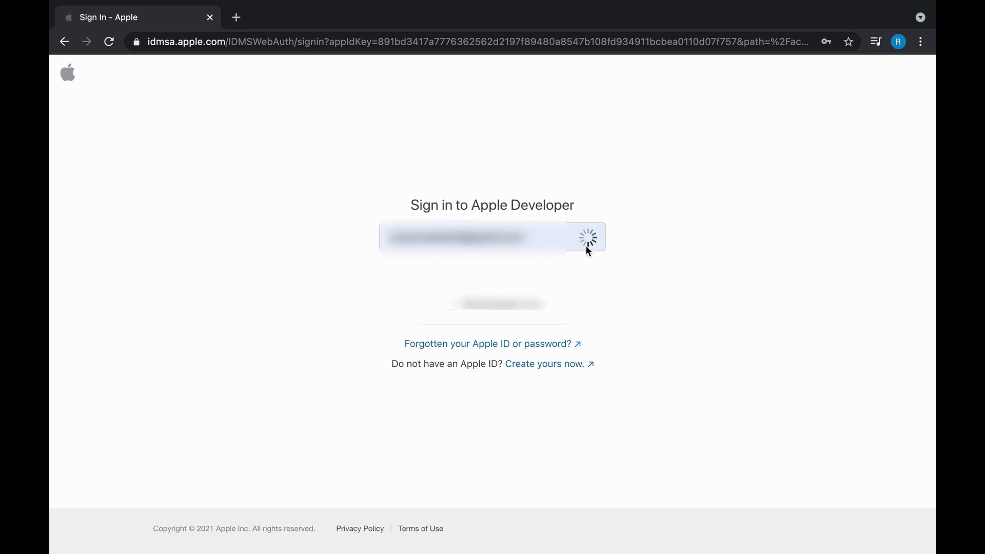
left_click(587, 273)
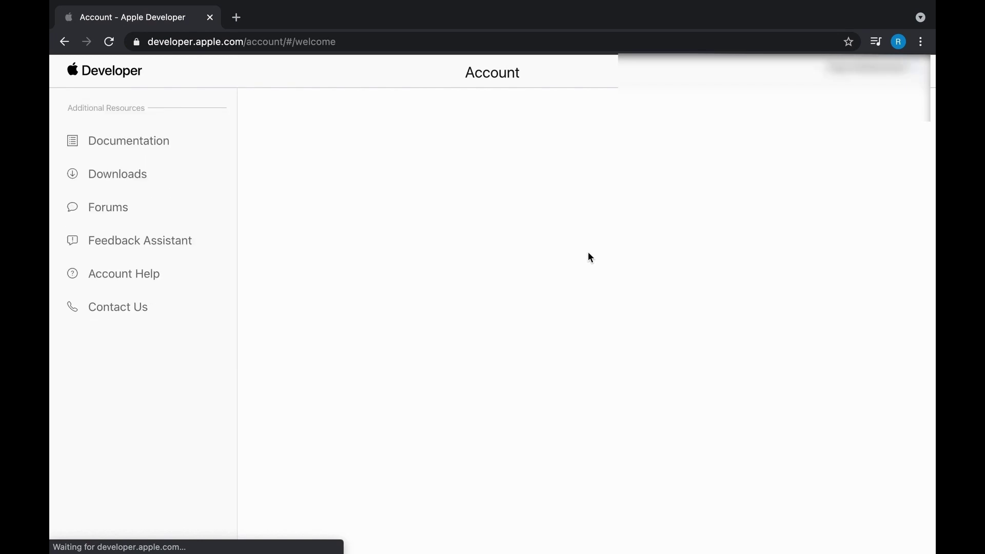
left_click_drag(508, 148, 675, 162)
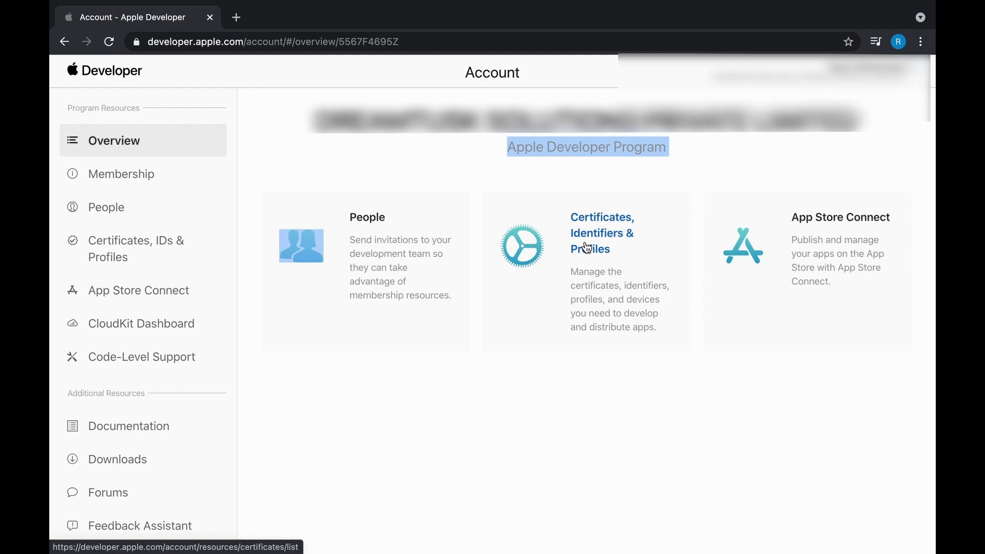
left_click(587, 249)
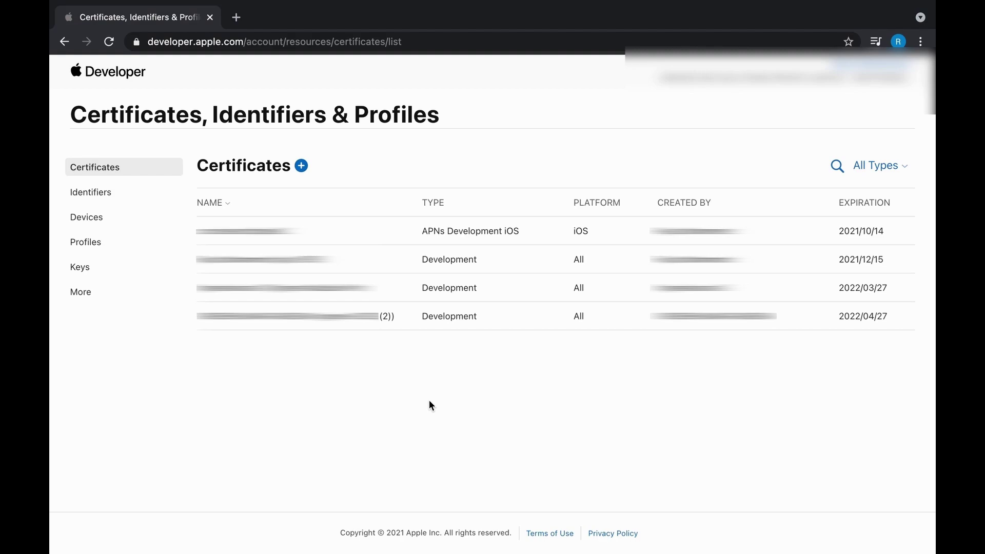
Start a new certificate and select the Apple Distribution type among the listed options.
left_click(301, 165)
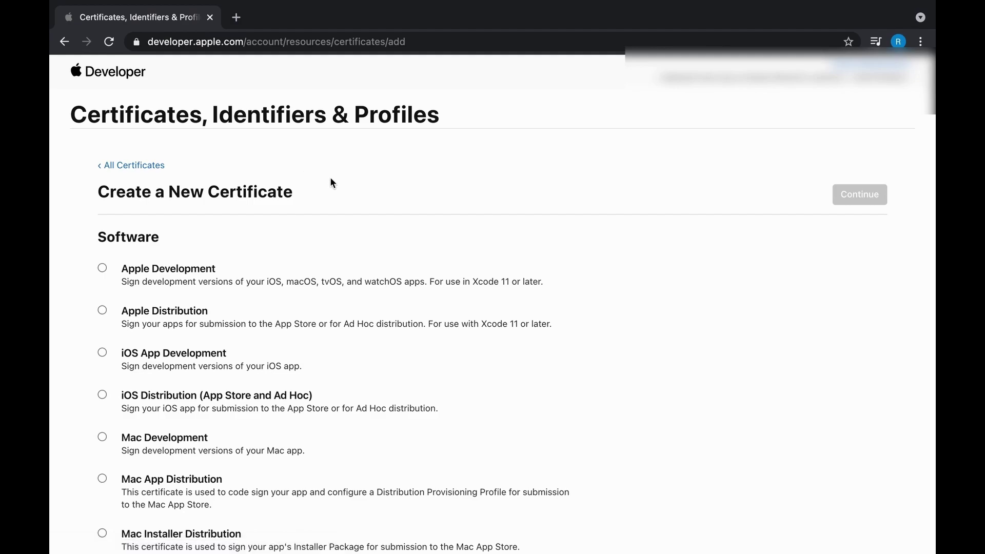
scroll(377, 359, "down", 15)
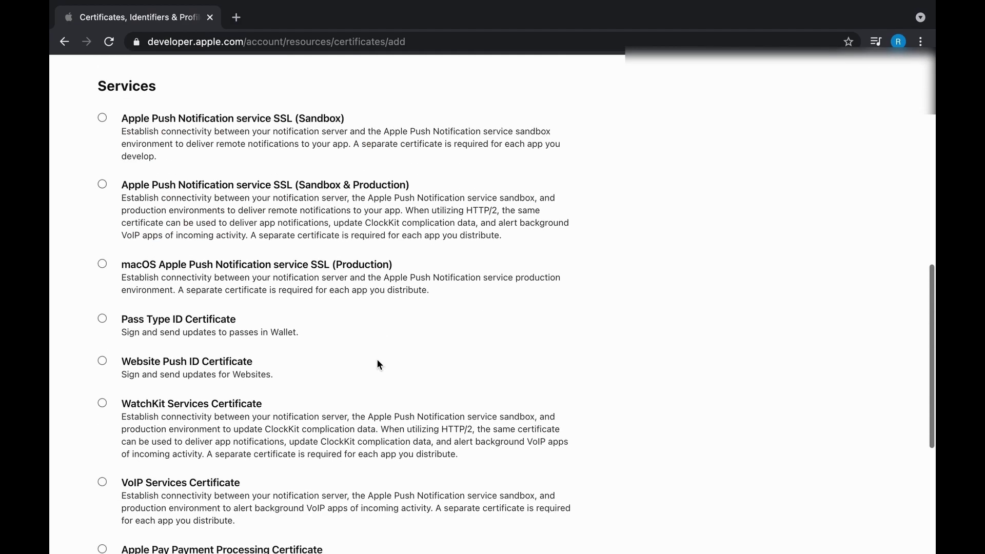
scroll(378, 365, "up", 15)
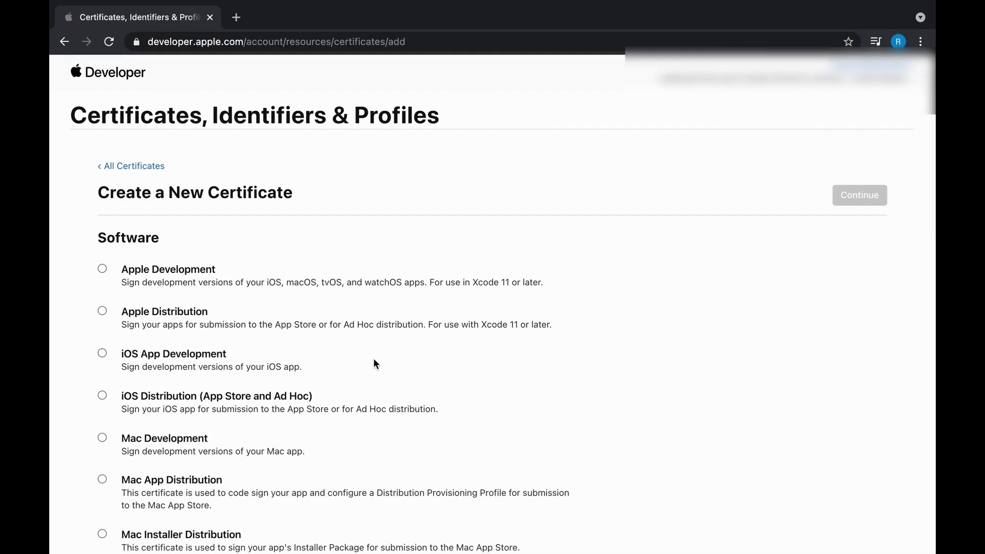
scroll(376, 364, "down", 2)
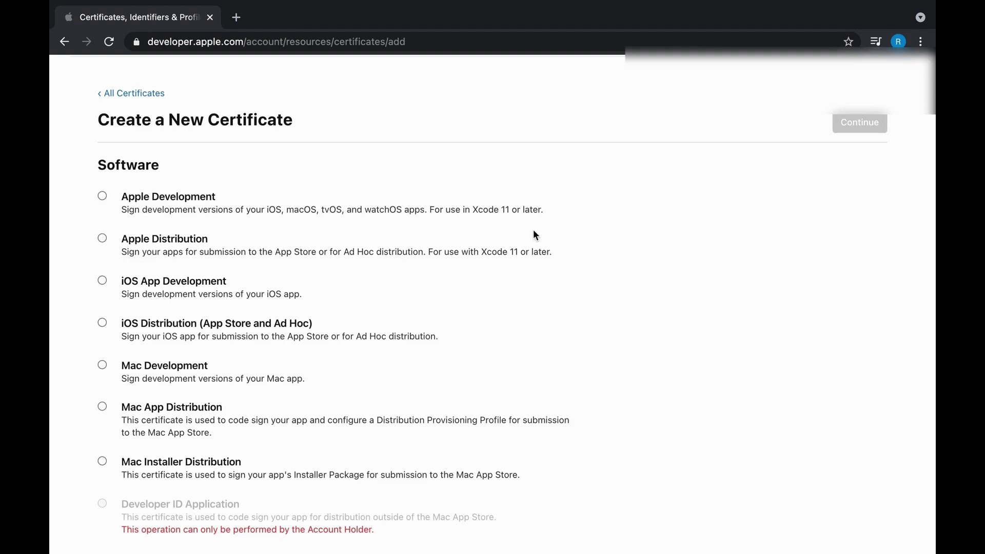
left_click_drag(276, 251, 409, 257)
left_click_drag(231, 241, 145, 243)
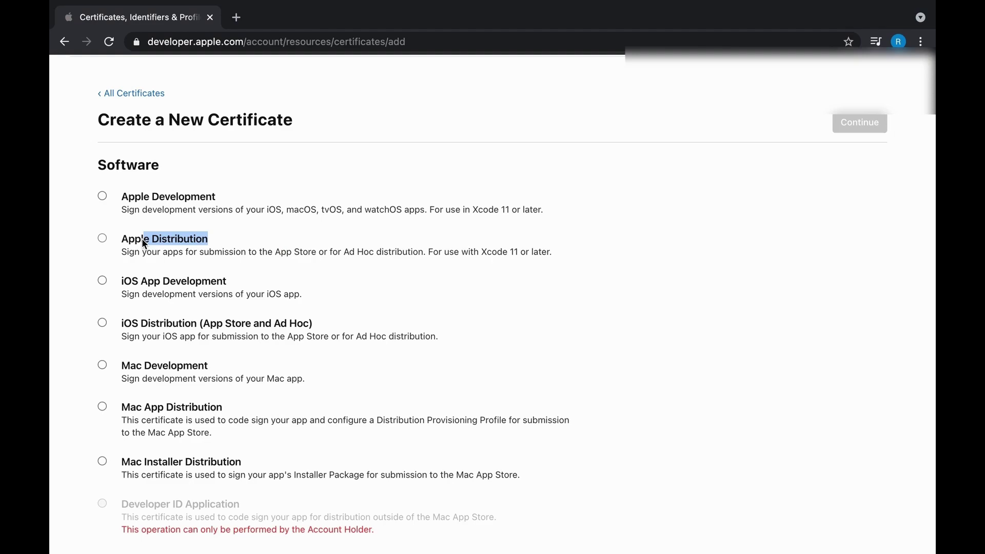
left_click(421, 259)
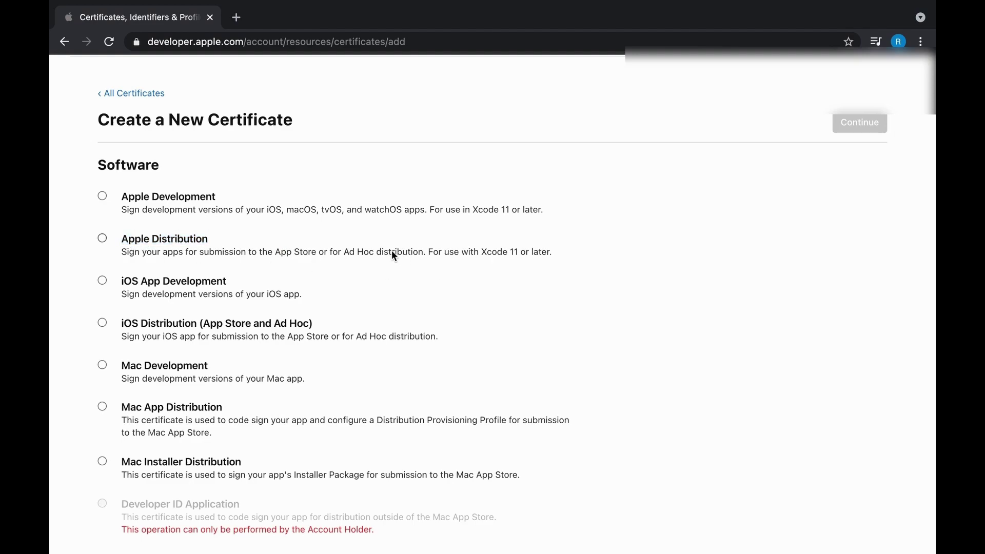
left_click(102, 238)
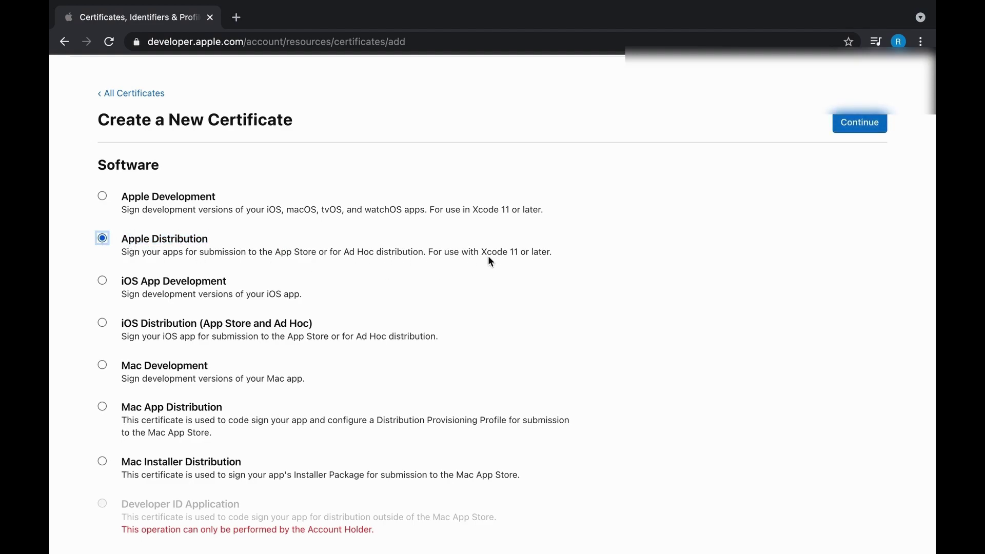
double_click(551, 254)
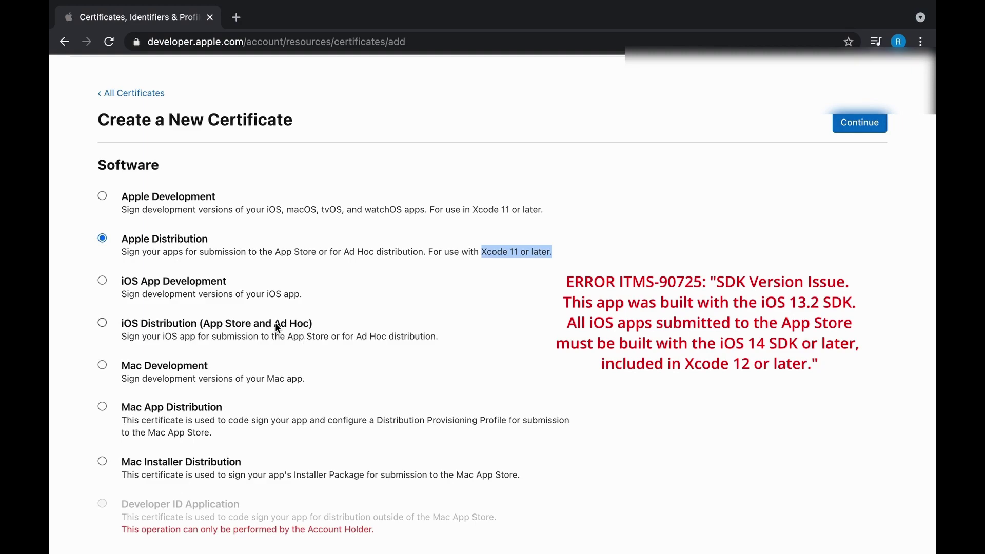
left_click_drag(276, 324, 290, 324)
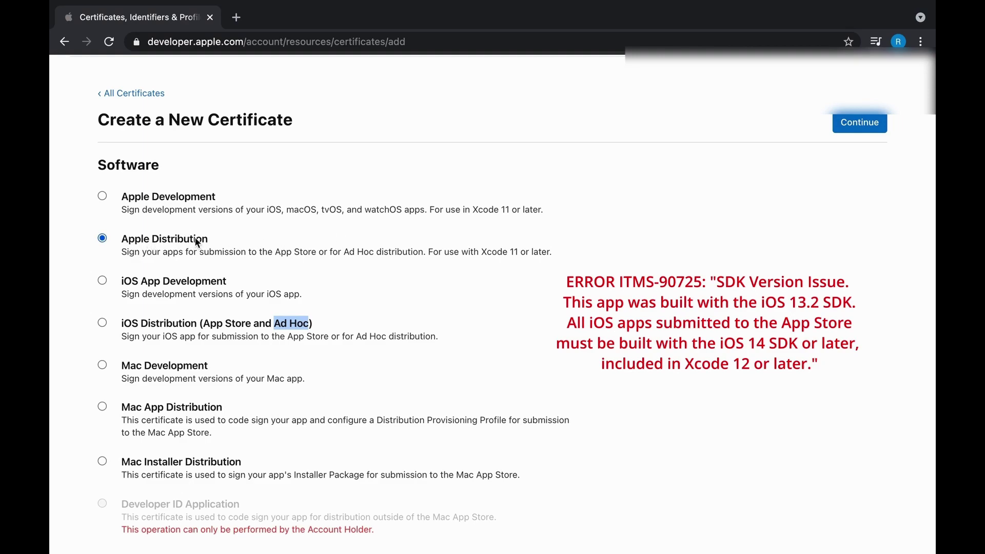
left_click(325, 245)
Upload CertificateSigningRequest.certSigningRequest from the Desktop and generate the Apple Distribution certificate.
left_click(871, 125)
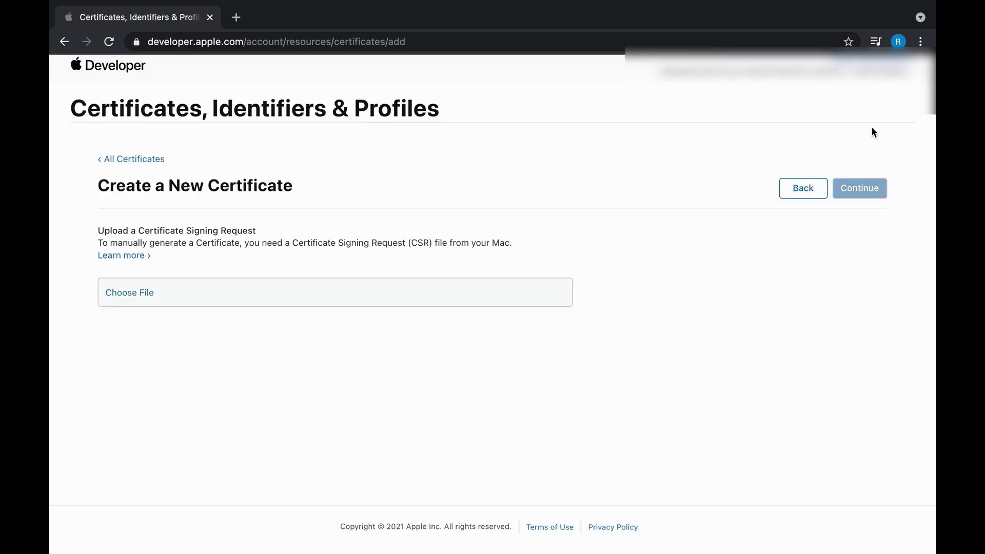
left_click_drag(99, 232, 258, 232)
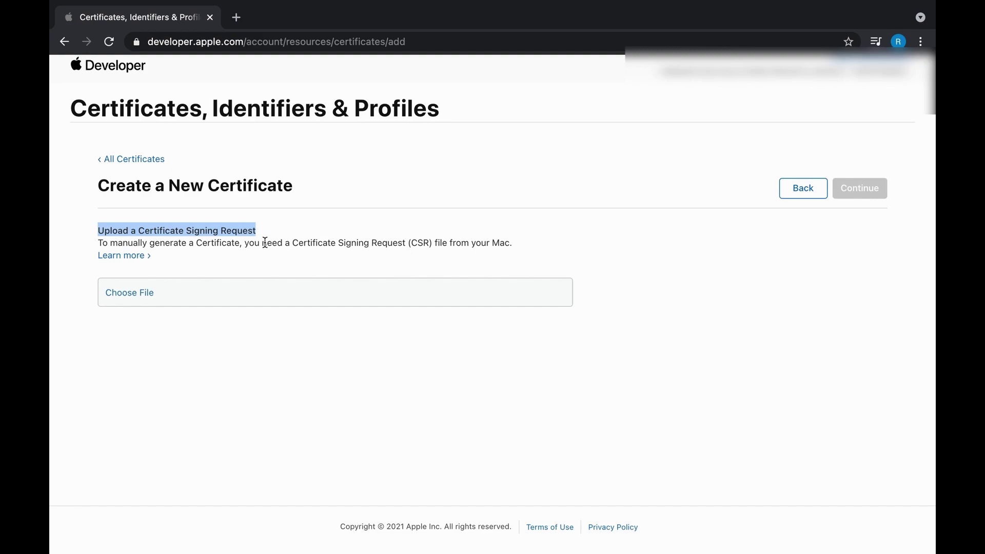
left_click(146, 298)
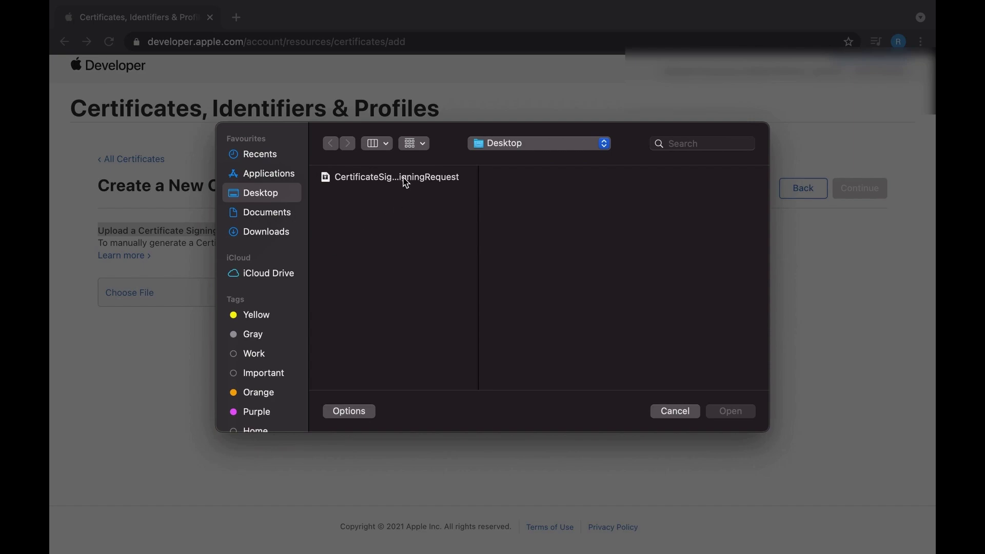
left_click(426, 179)
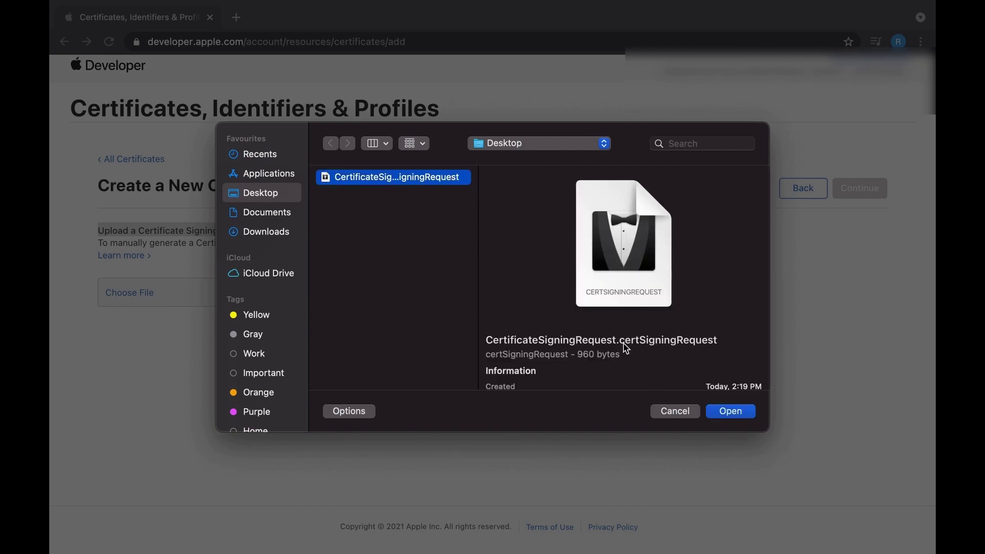
left_click(729, 416)
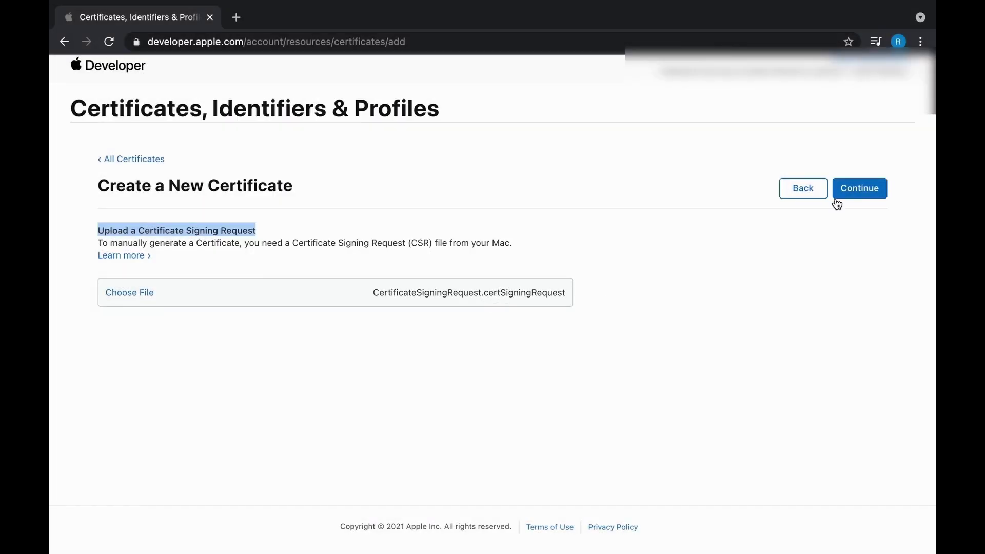
left_click(844, 197)
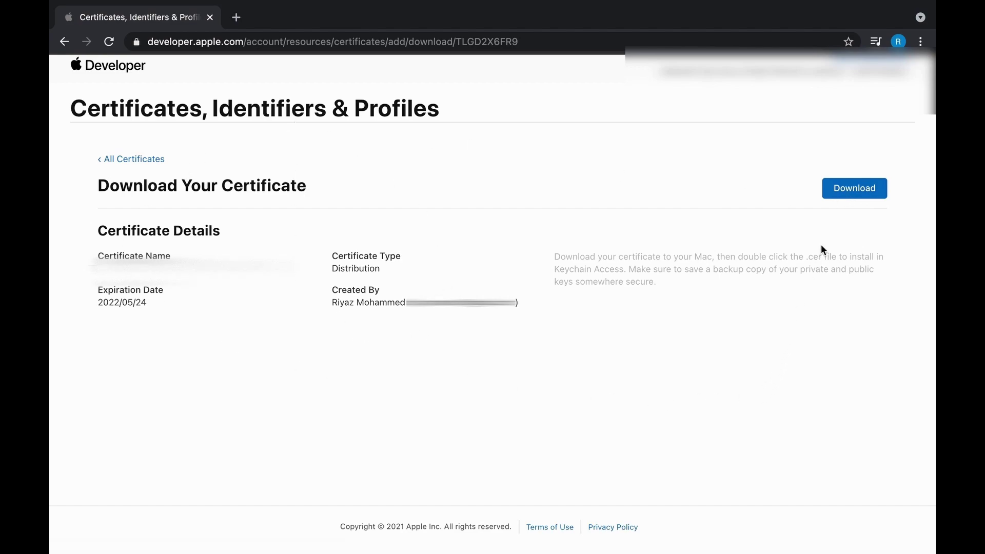
Download distribution.cer and show it in Finder's Downloads folder.
left_click(840, 200)
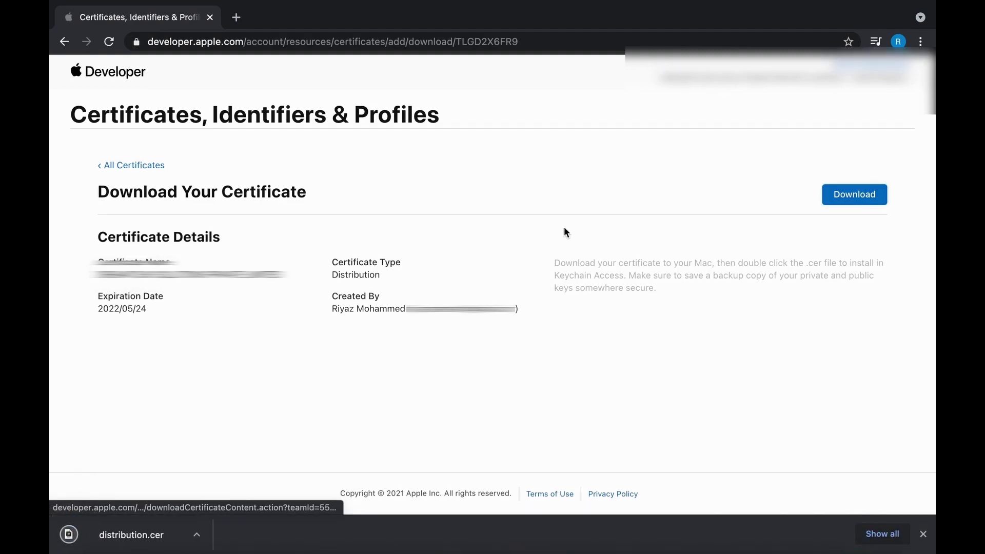
left_click(197, 534)
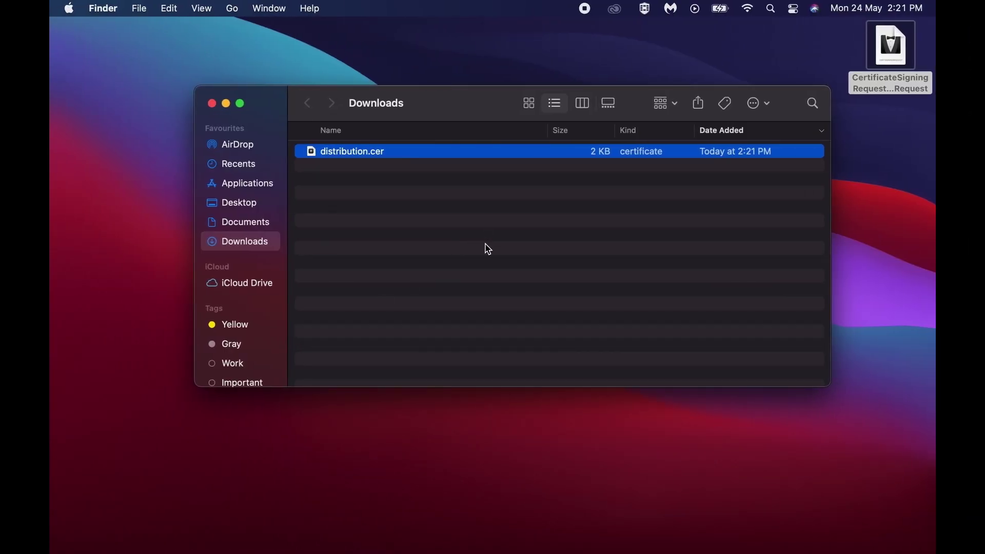
Install distribution.cer into the keychain and search Spotlight for Keychain Access.
double_click(385, 157)
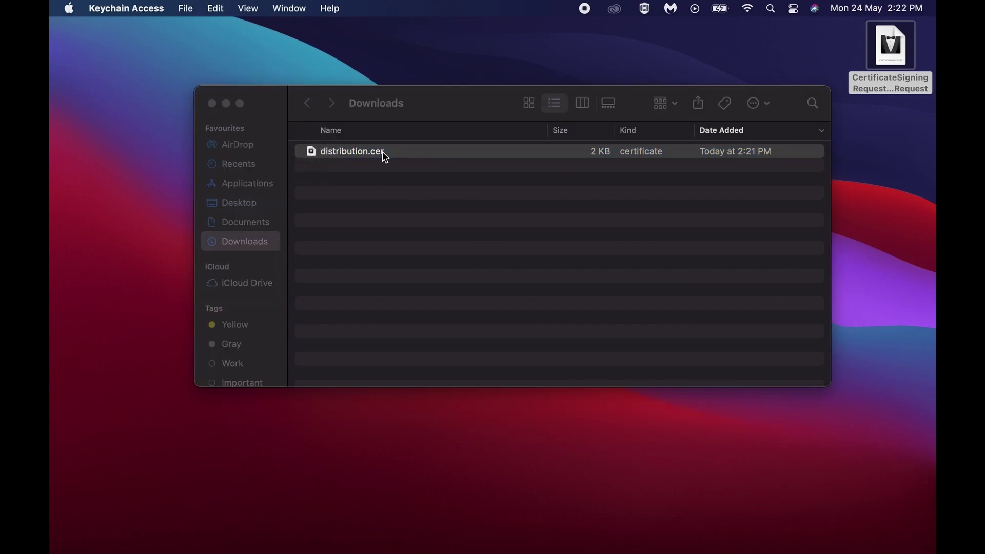
key("super+space")
type("key")
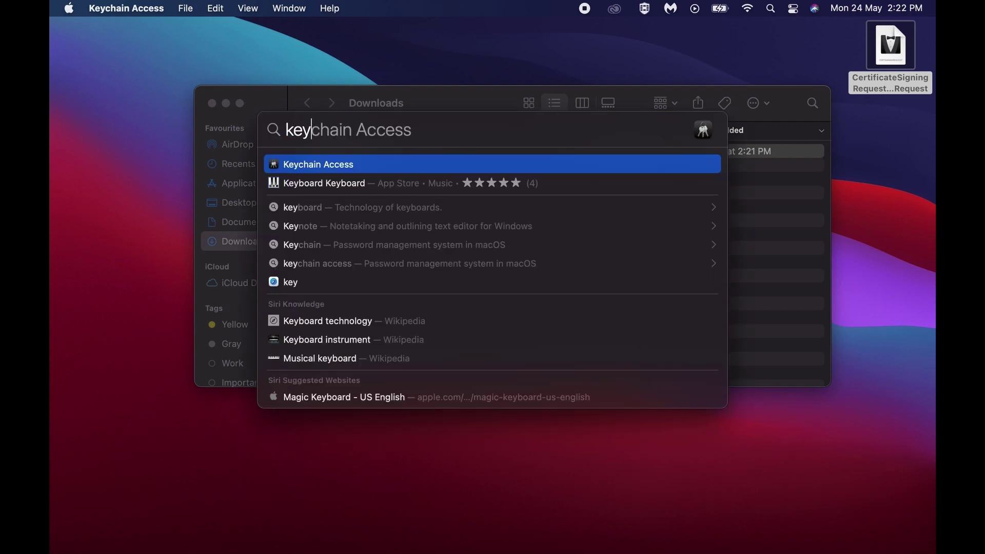
Launch Keychain Access, filter to My Certificates, and expand Apple Distribution to its private key.
key("Return")
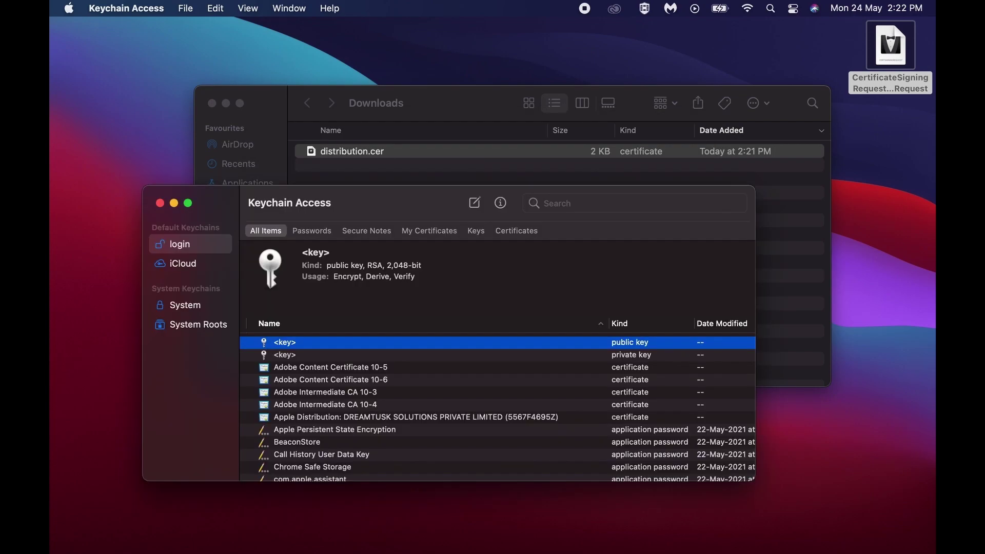
left_click(423, 239)
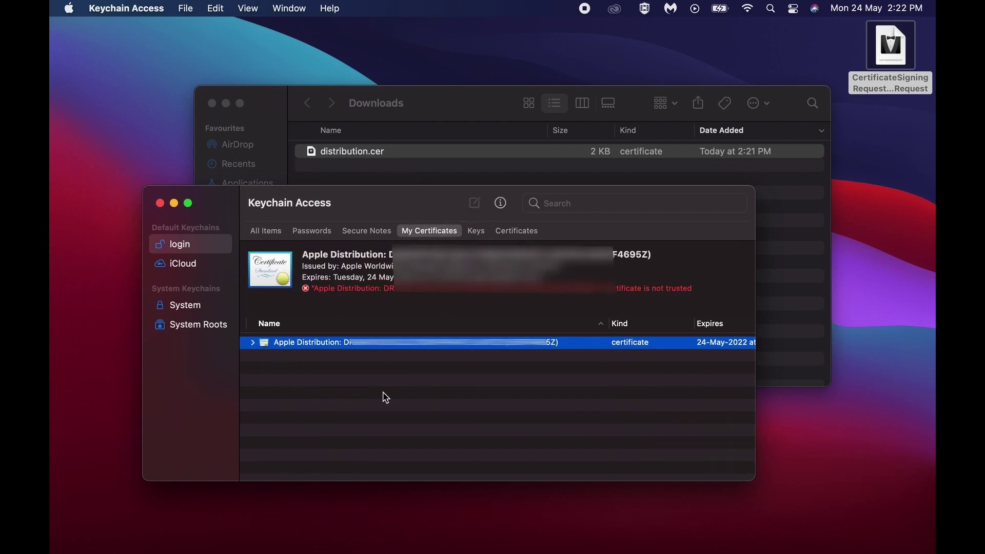
left_click(253, 343)
left_click(385, 355)
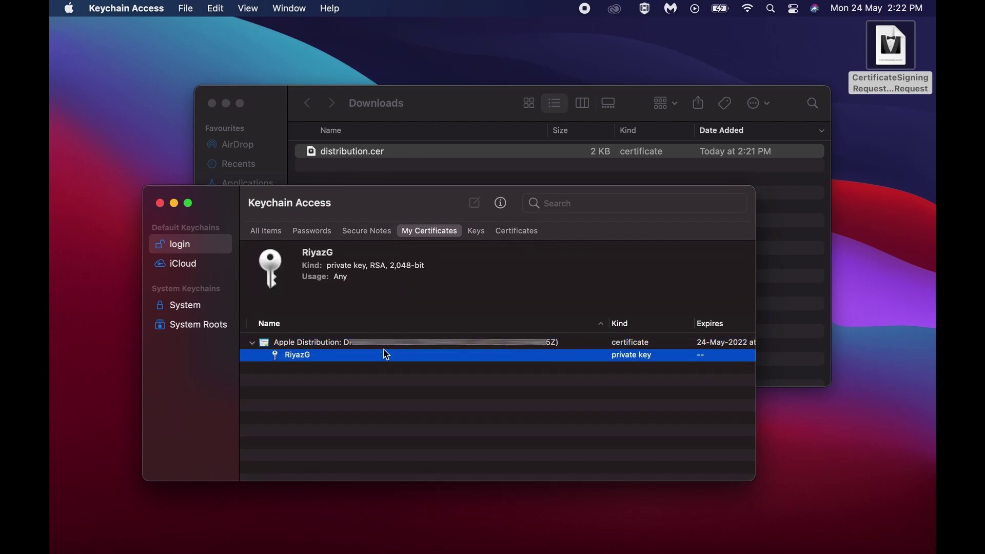
Select both the Apple Distribution certificate and its private key together.
left_click(403, 375)
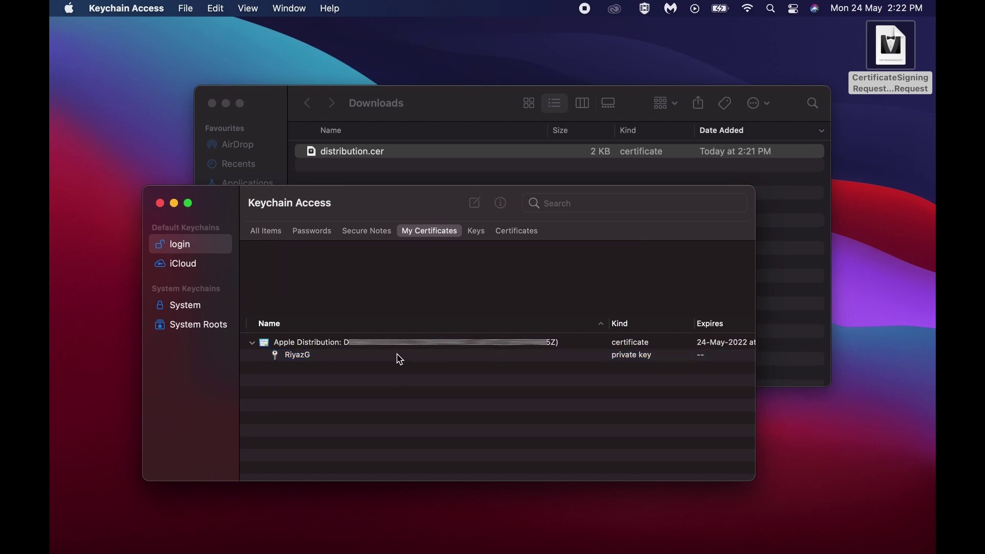
left_click(400, 359)
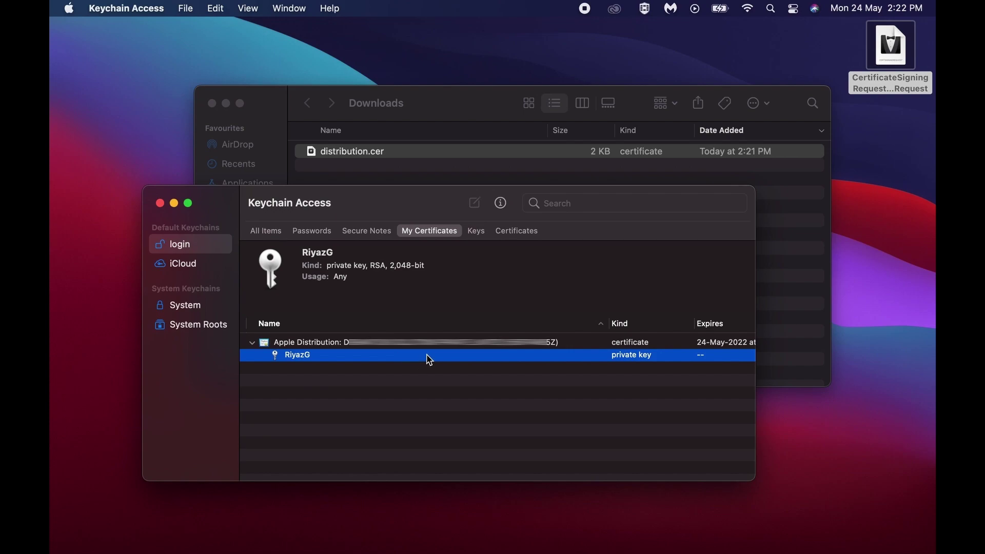
left_click(424, 349, "shift")
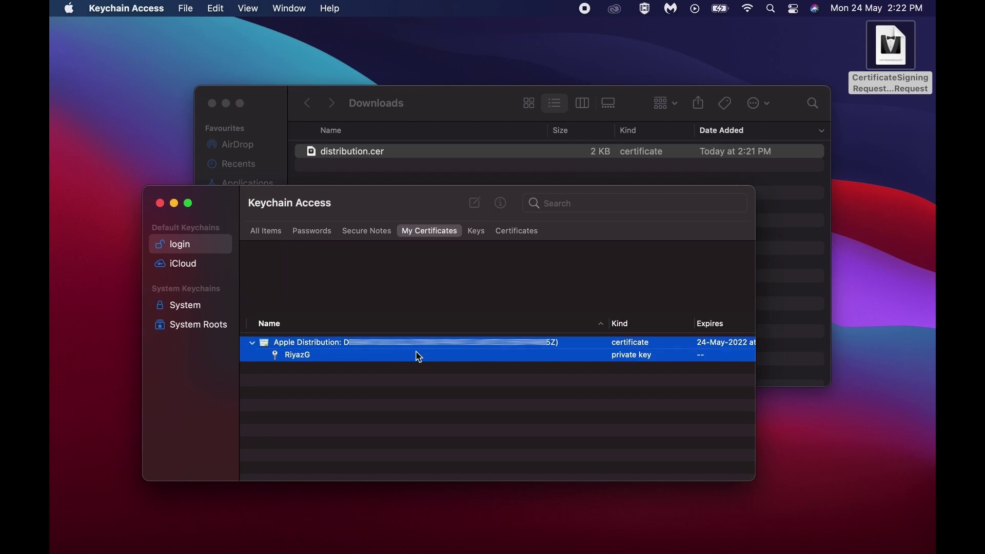
left_click(421, 398)
left_click(403, 359)
left_click(403, 347, "shift")
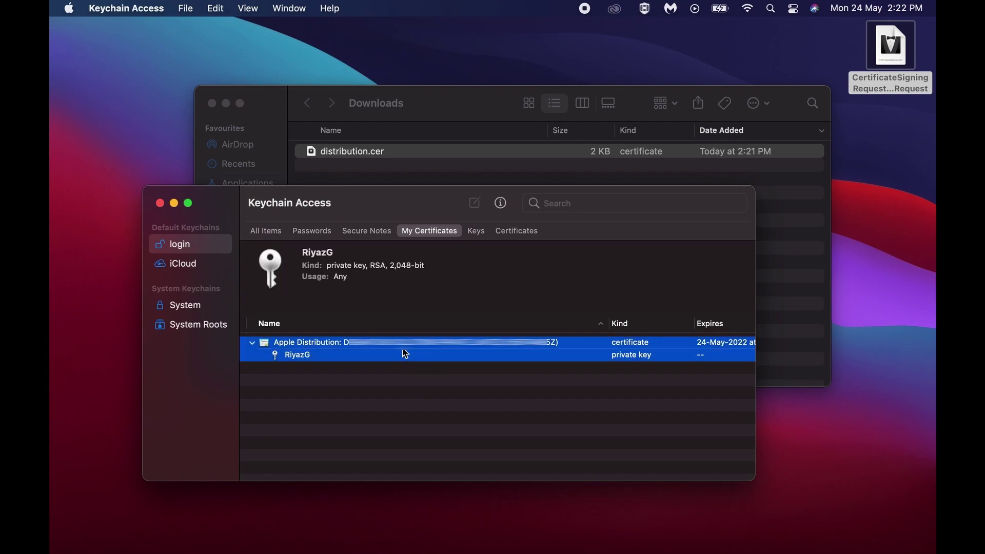
Begin exporting the two selected items, then cancel that first attempt.
right_click(440, 353)
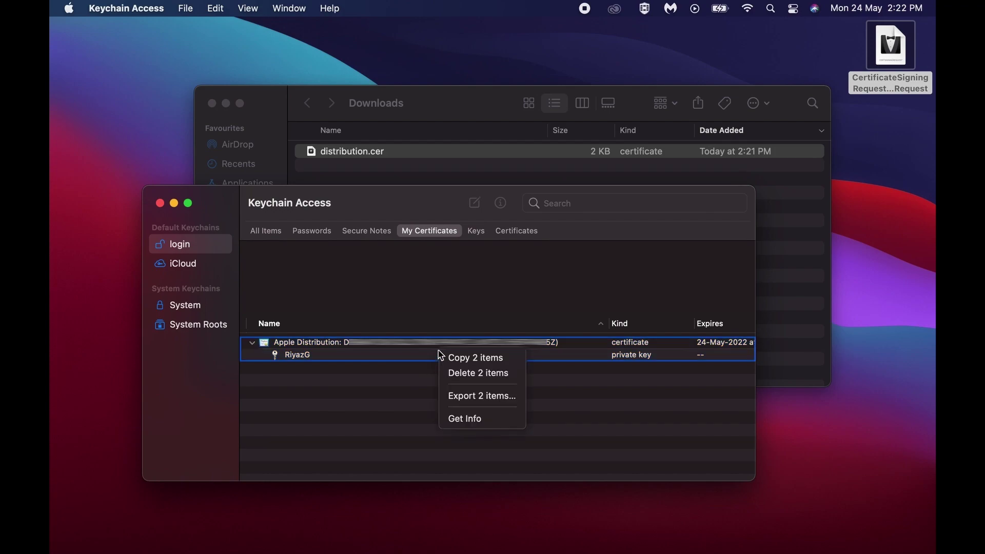
left_click(451, 395)
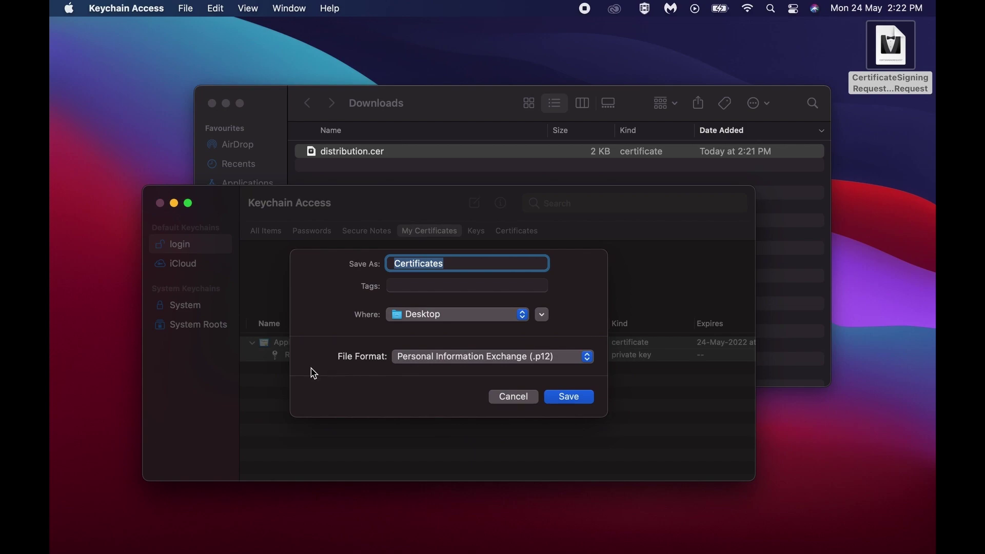
left_click(503, 399)
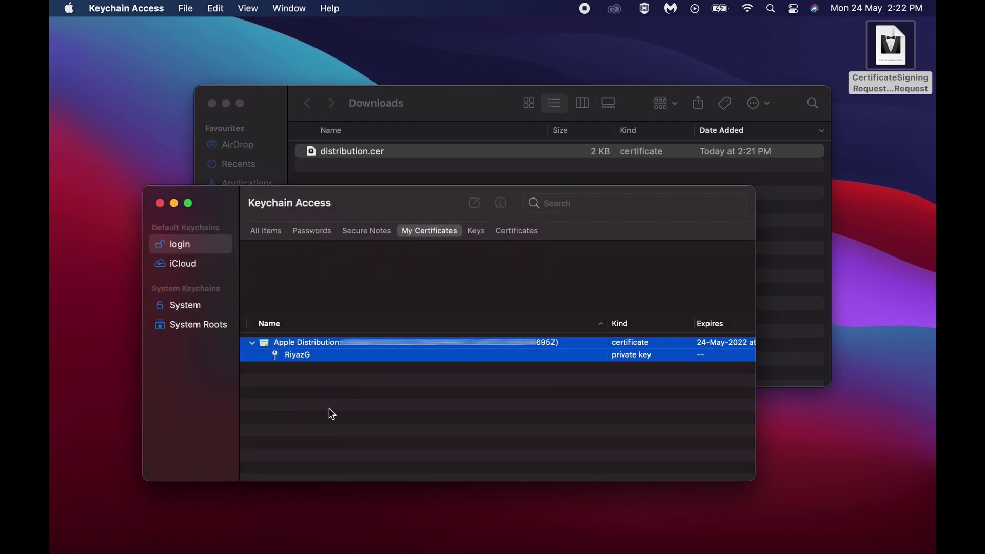
Export the certificate and private key to the Desktop as riyazcert in .p12 format.
right_click(405, 358)
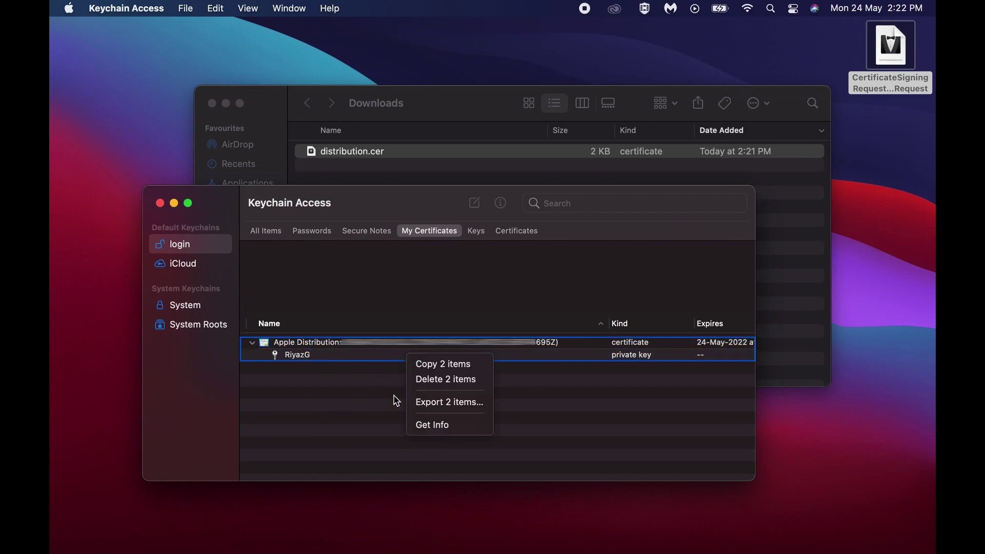
left_click(454, 406)
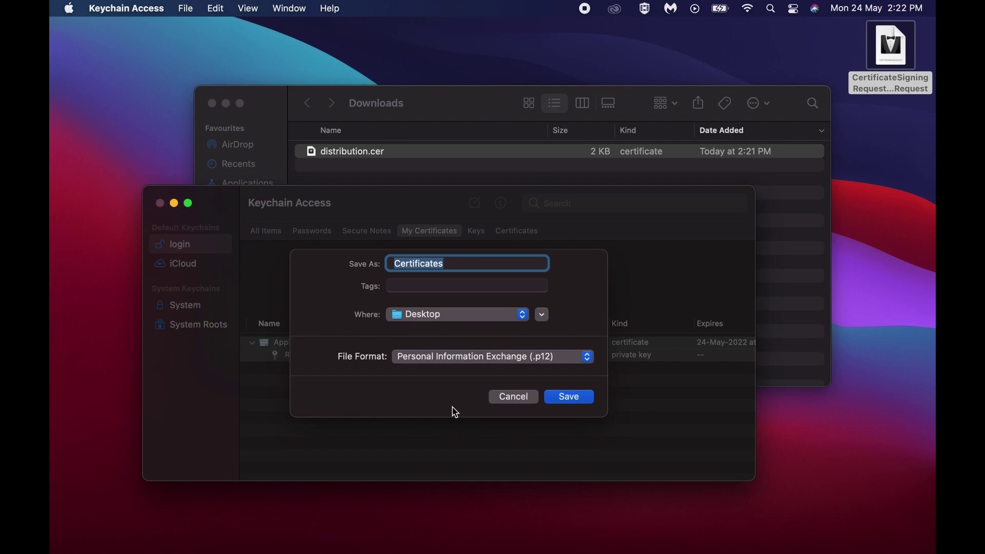
left_click(455, 268)
double_click(454, 267)
type("r")
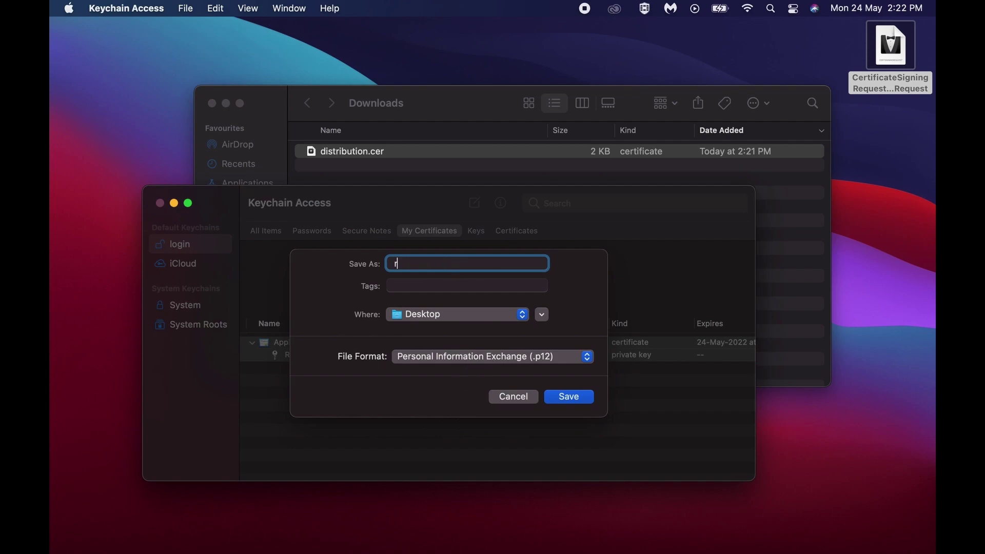
type("iyazcert")
left_click(568, 396)
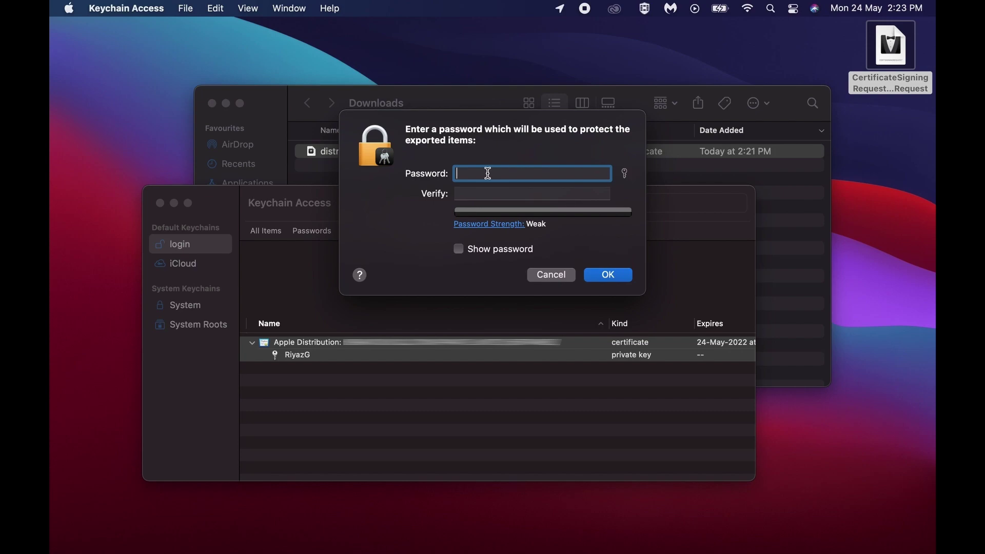
Set and verify the export password, then always allow the export with the login keychain password.
type("•••••")
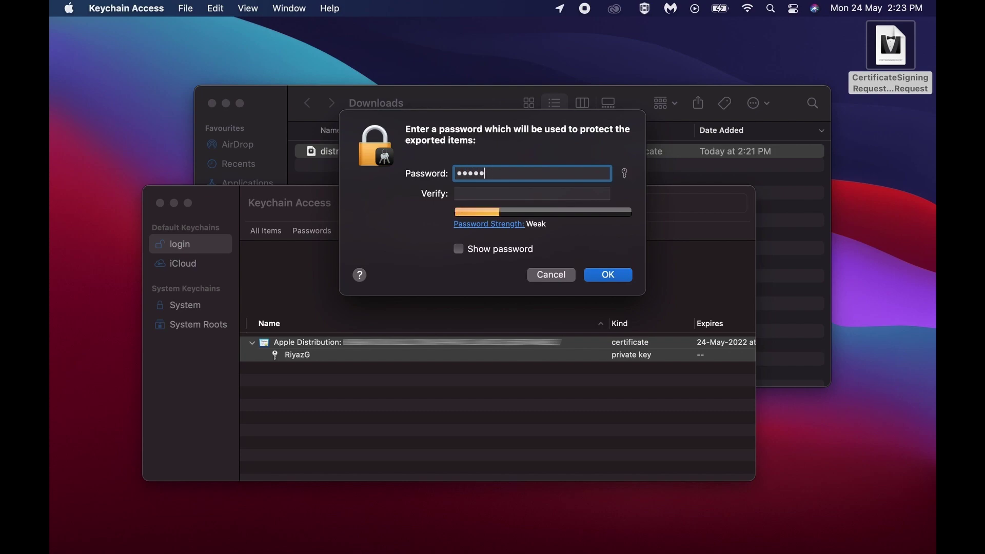
type("••••")
key("Tab")
type("•")
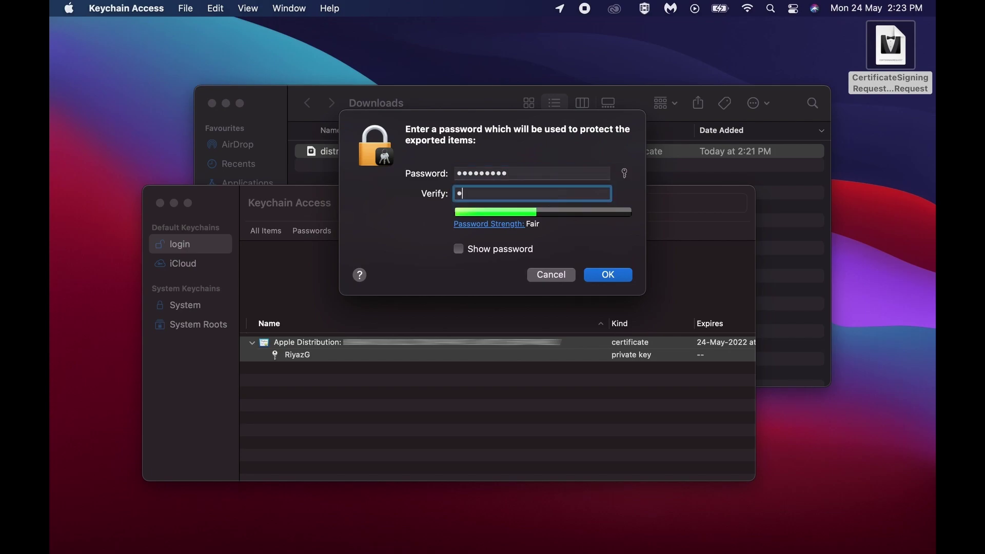
type("••••••••")
left_click(604, 275)
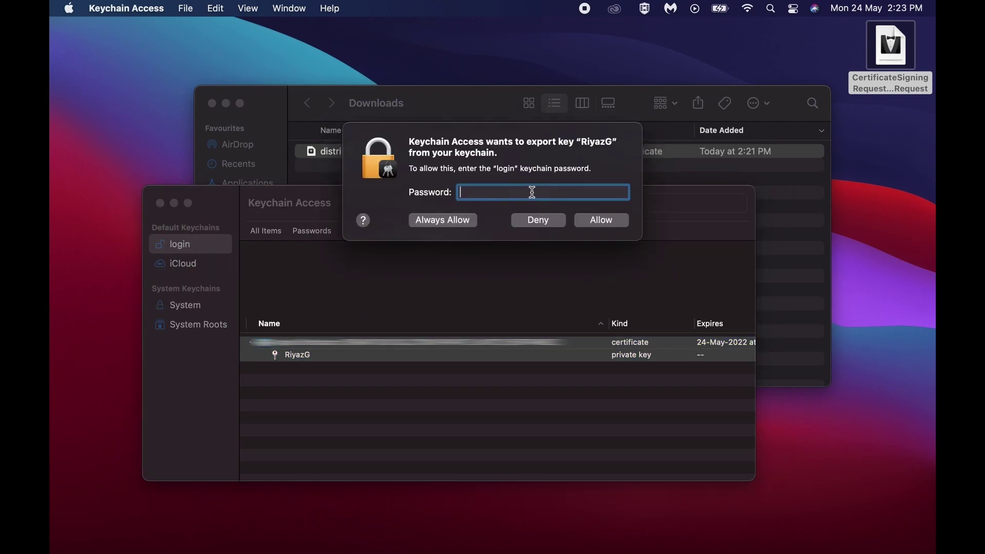
type("•••••••••")
left_click(467, 226)
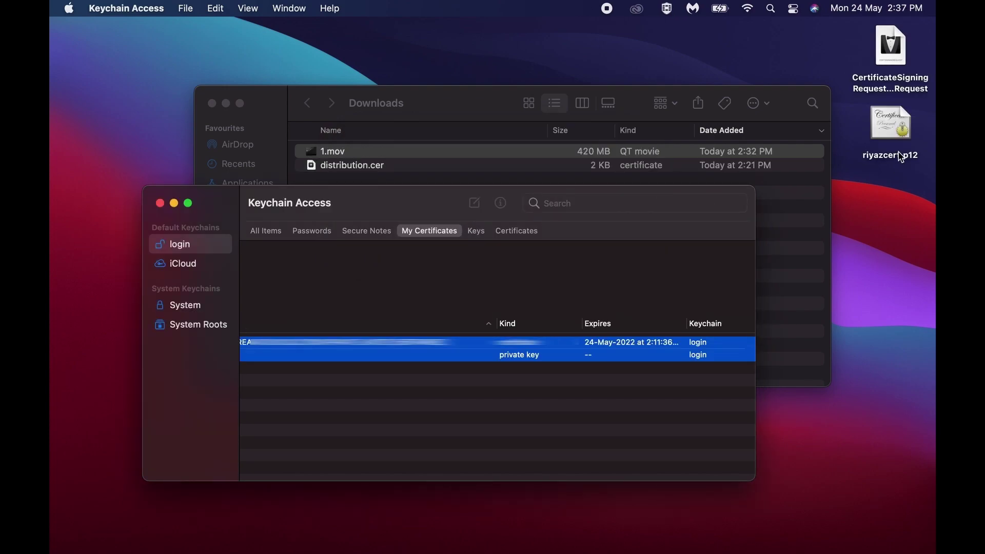
Preview riyazcert.p12 (3.2 KB) on the Desktop, then view the certificate's details in Keychain Access.
left_click(902, 158)
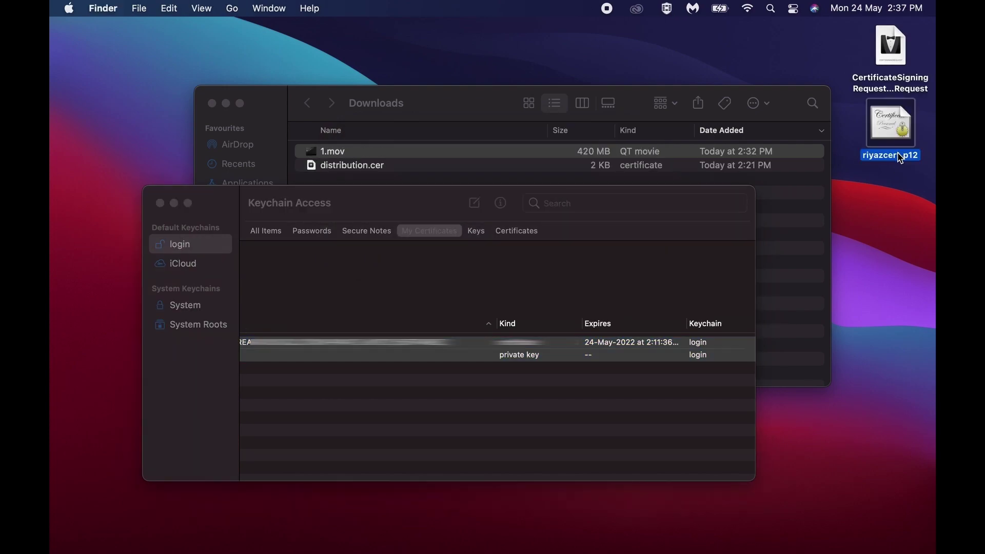
key("space")
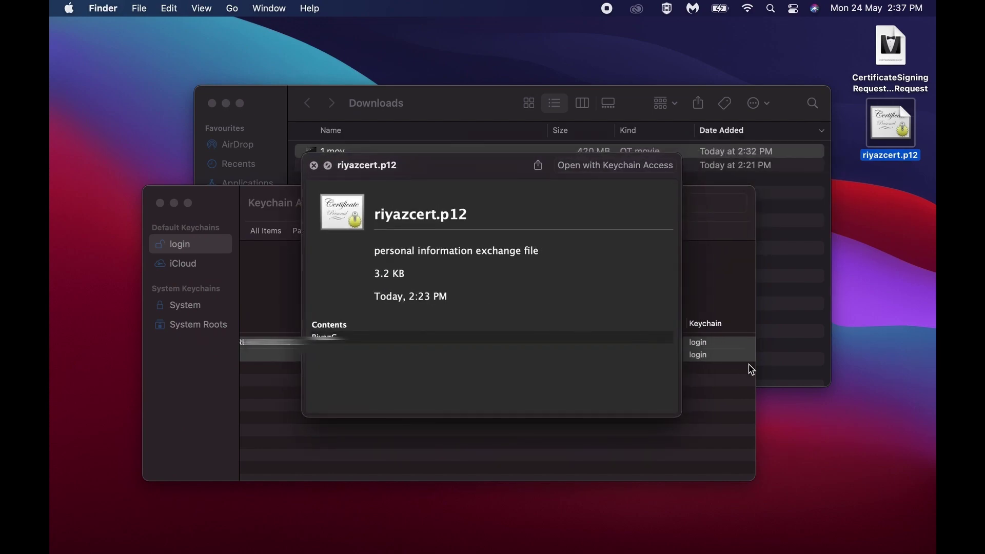
left_click(731, 412)
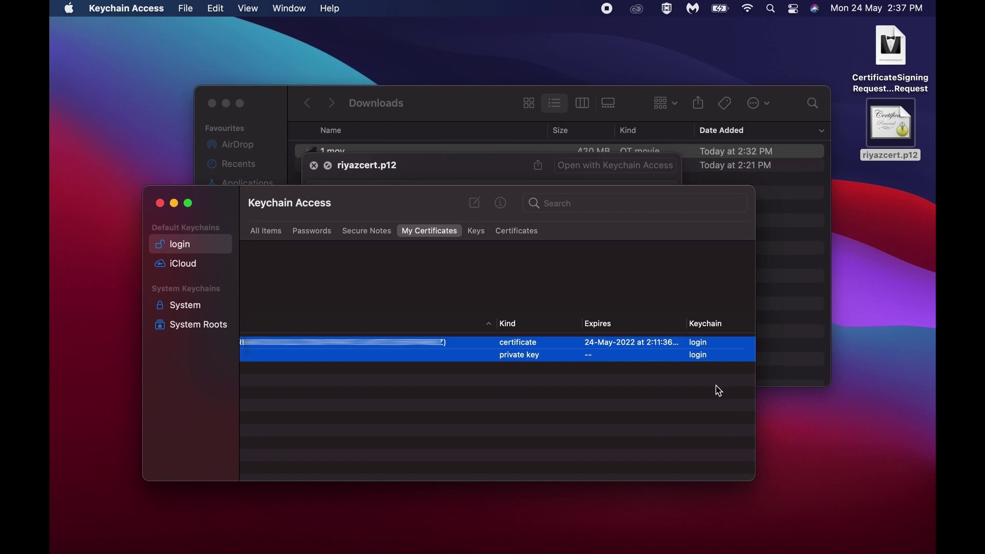
left_click(702, 408)
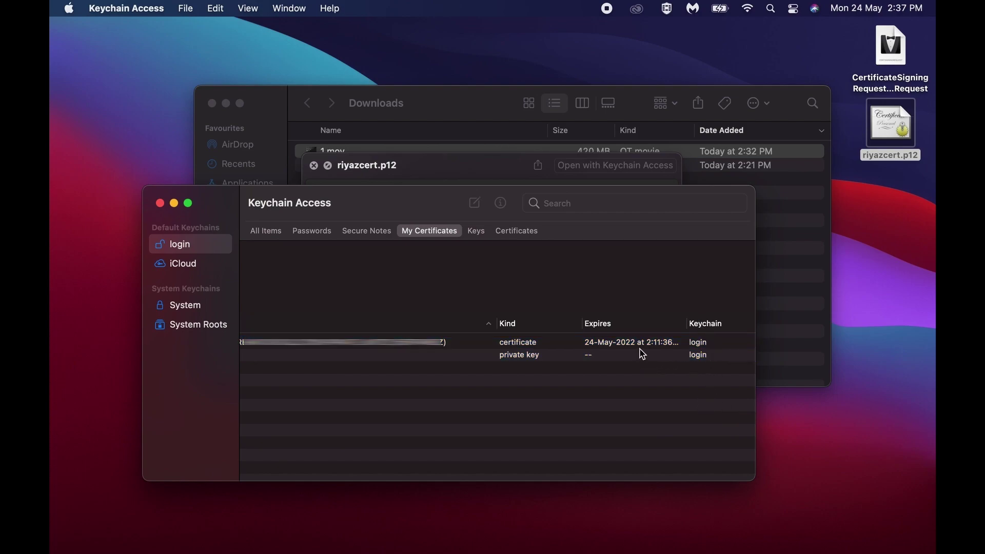
left_click(614, 349)
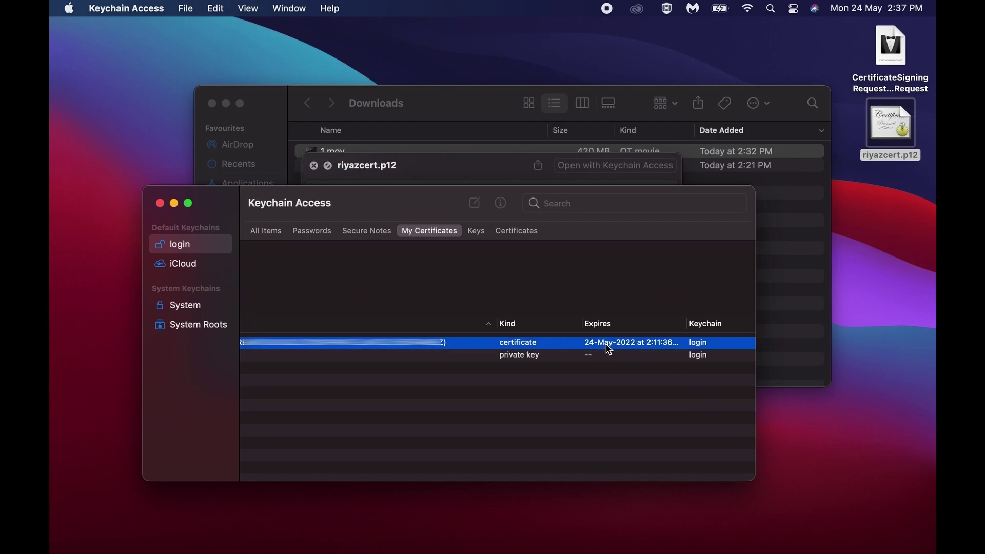